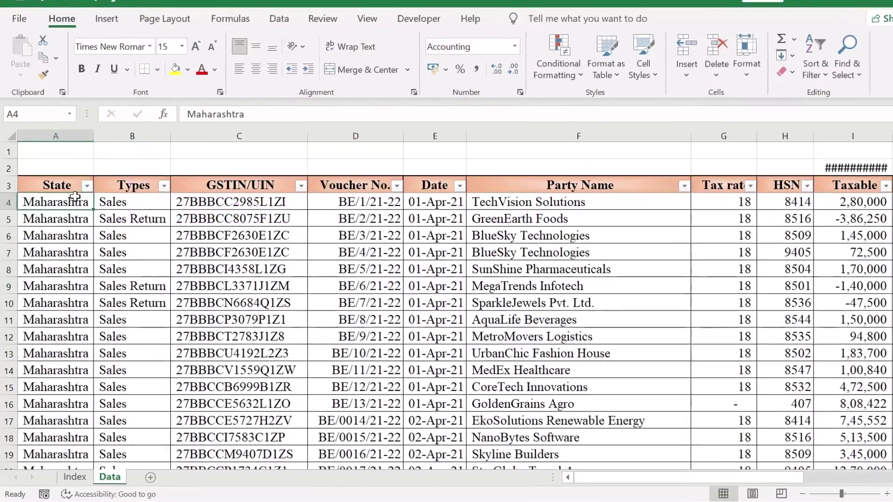
Step: Look over the sales records and move to the State header in A3
{"action": "mouse_move", "coordinate": [66, 142]}
{"action": "left_mouse_down"}
{"action": "mouse_move", "coordinate": [265, 233]}
{"action": "mouse_move", "coordinate": [634, 238]}
{"action": "left_mouse_up"}
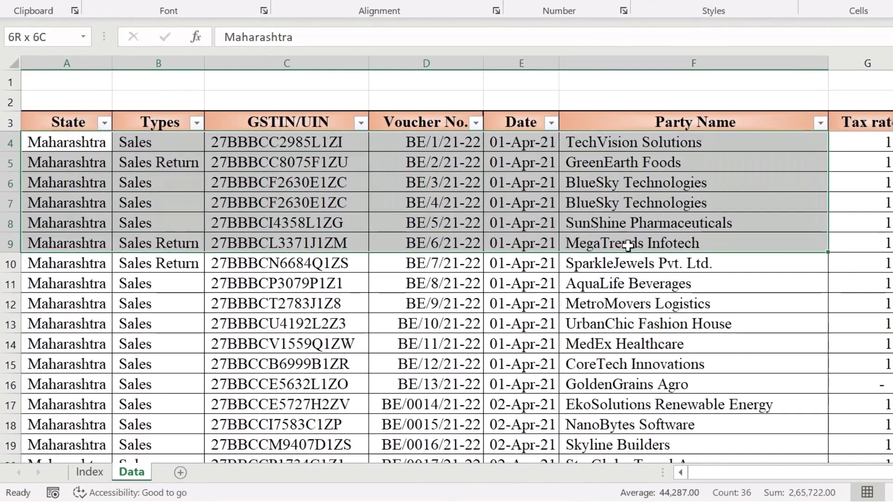
{"action": "left_click", "coordinate": [155, 137]}
{"action": "left_click", "coordinate": [179, 167]}
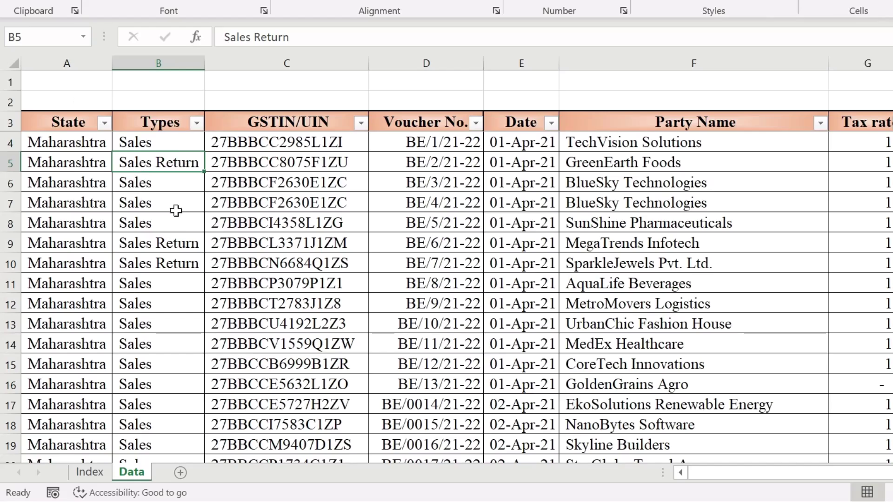
{"action": "left_click", "coordinate": [190, 143]}
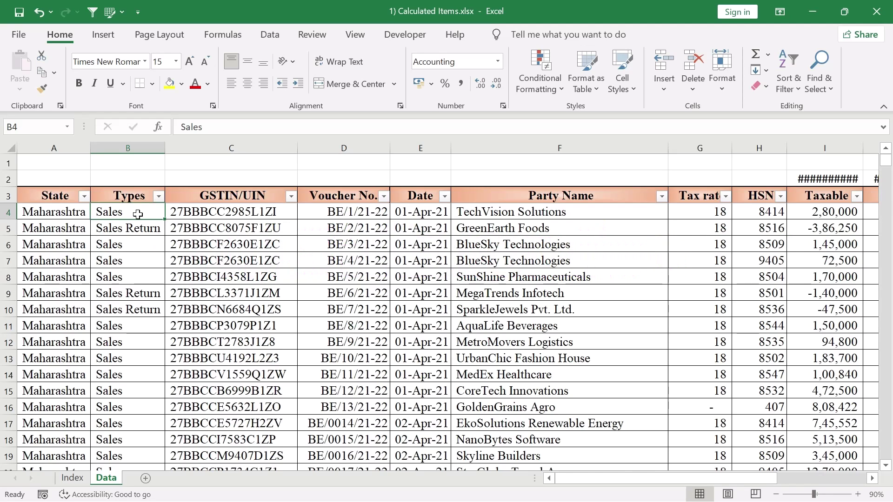
{"action": "key", "text": "Down"}
{"action": "key", "text": "Down"}
{"action": "key", "text": "Down"}
{"action": "key", "text": "ctrl+Down"}
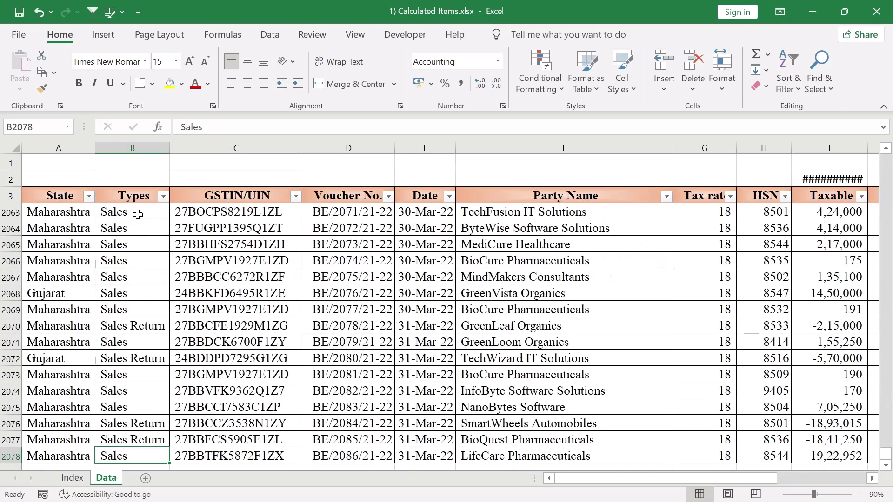
{"action": "key", "text": "ctrl+Up"}
{"action": "key", "text": "Left"}
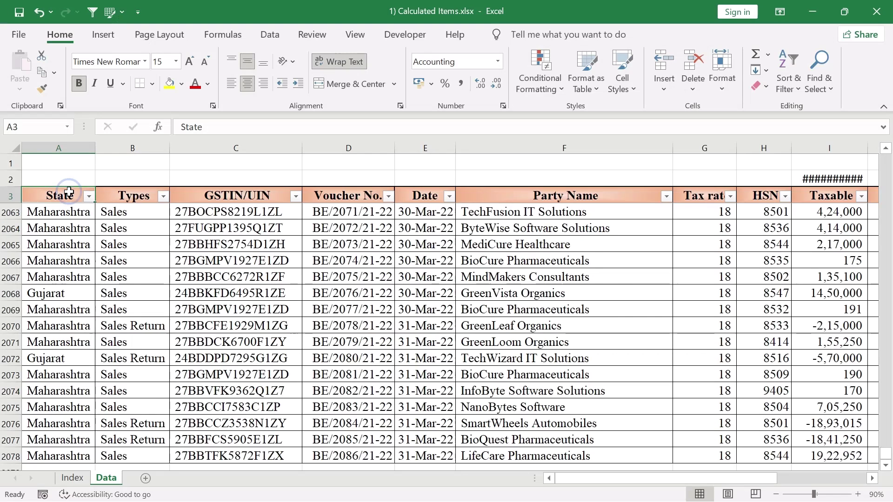
Step: Select A3:N2078 and insert a PivotTable on a new worksheet
{"action": "key", "text": "ctrl+shift+Right"}
{"action": "key", "text": "ctrl+shift+Down"}
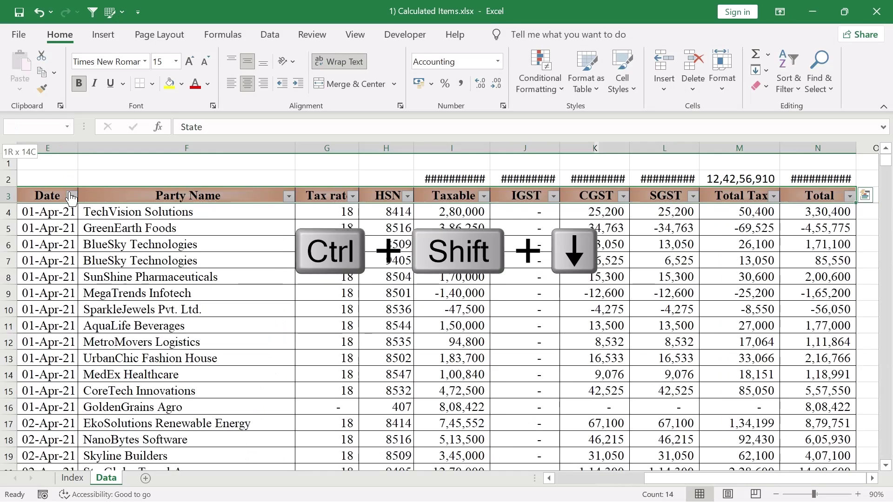
{"action": "left_click", "coordinate": [88, 35]}
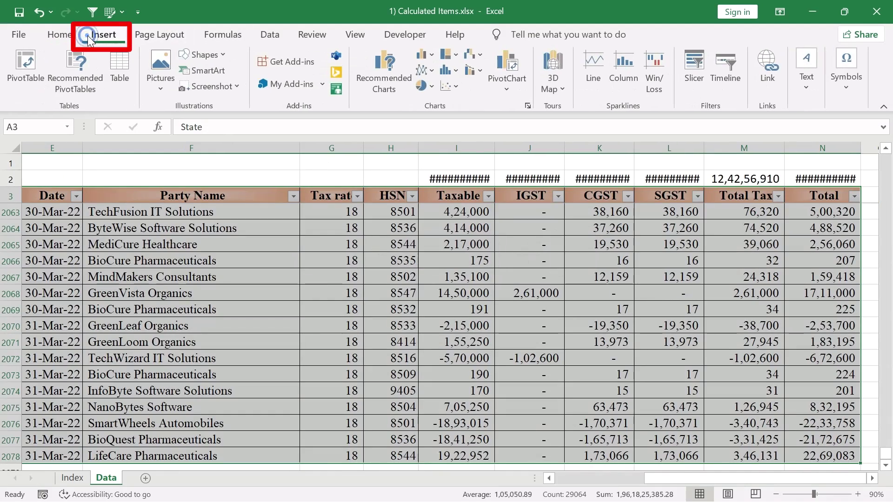
{"action": "left_click", "coordinate": [21, 72]}
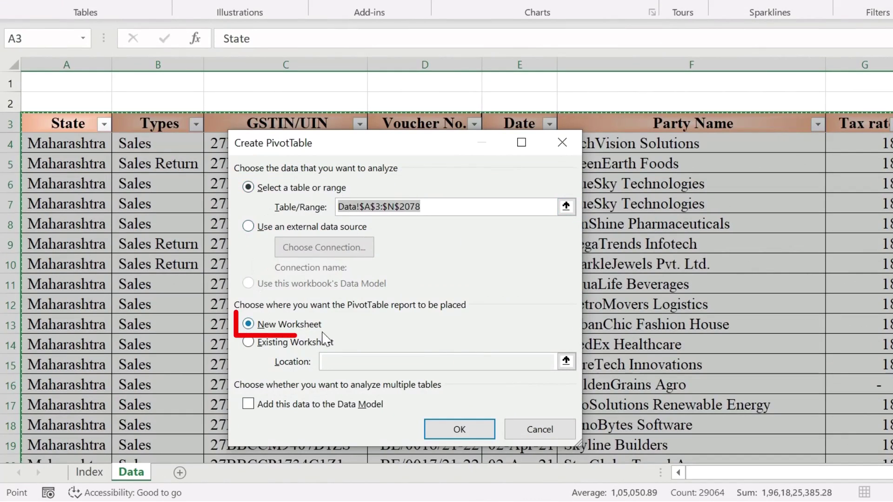
{"action": "left_click", "coordinate": [479, 430]}
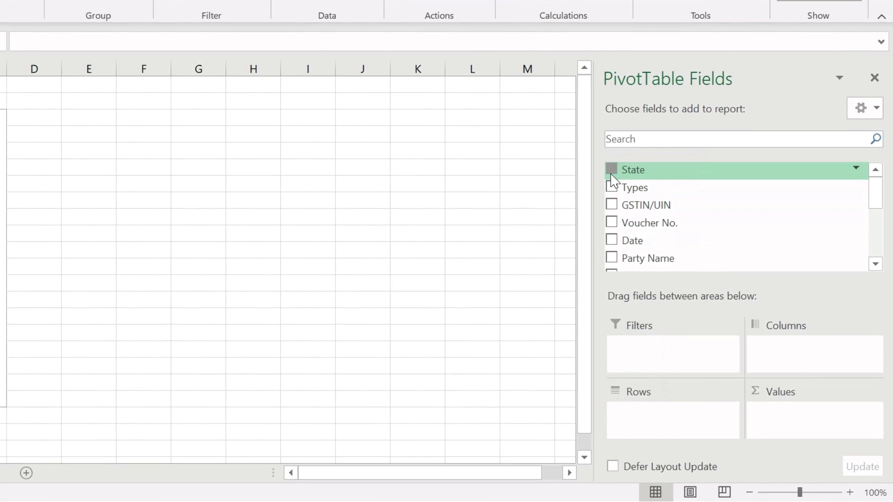
Step: Put State with nested Types in the rows and Sum of Total in the values
{"action": "left_click", "coordinate": [611, 170]}
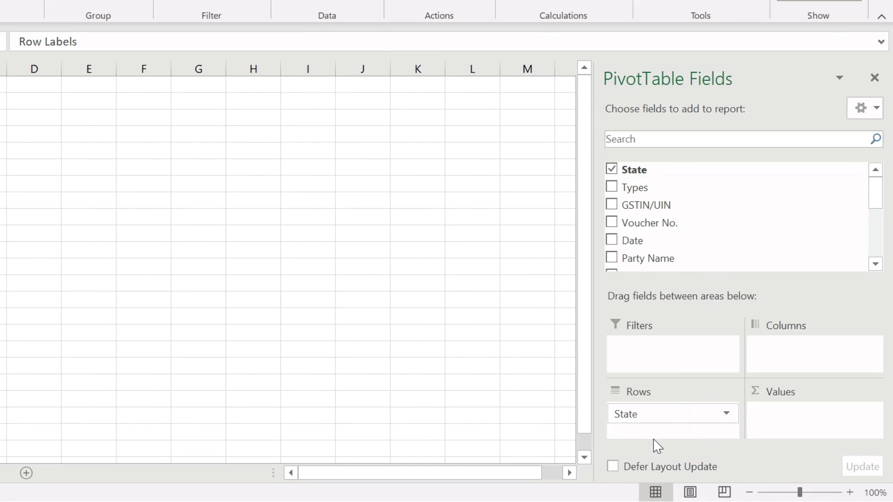
{"action": "left_click", "coordinate": [613, 188]}
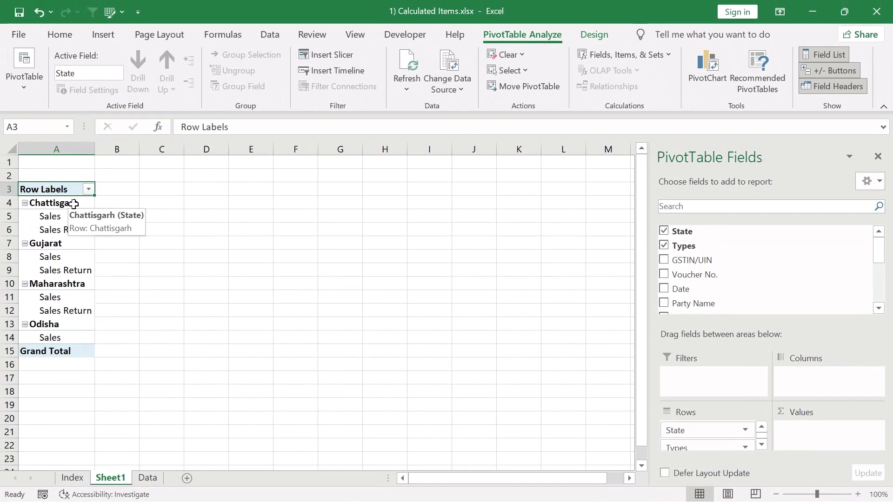
{"action": "left_click", "coordinate": [74, 203]}
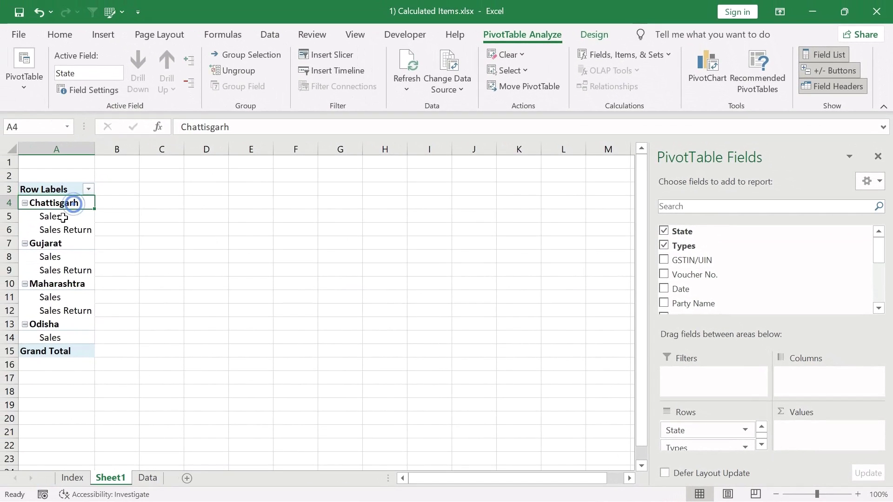
{"action": "left_click", "coordinate": [55, 216]}
{"action": "left_click", "coordinate": [56, 231]}
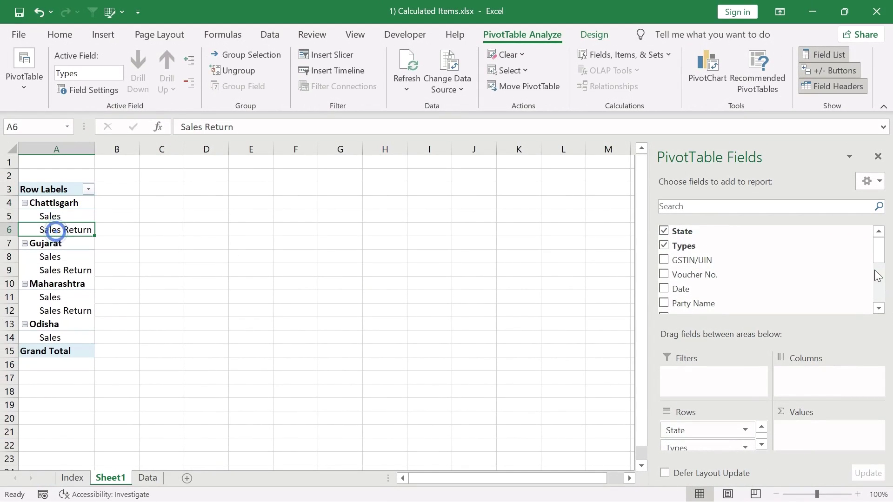
{"action": "scroll", "coordinate": [874, 247], "scroll_direction": "down", "scroll_amount": 5}
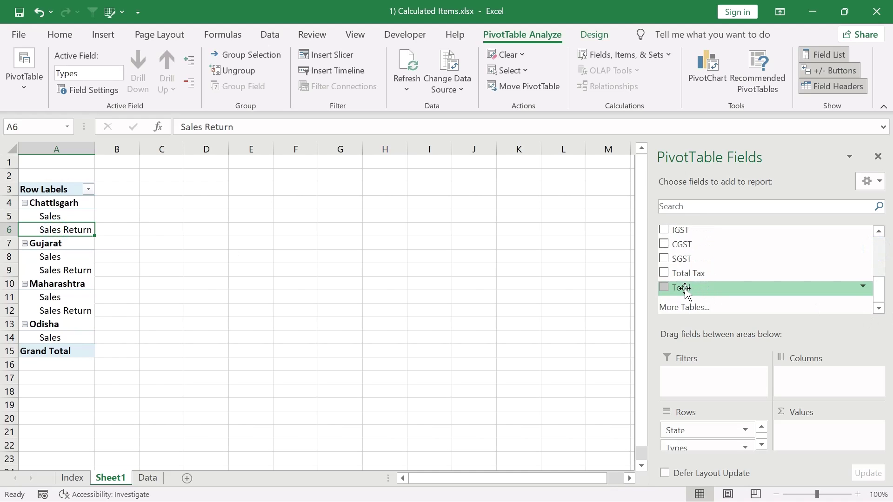
{"action": "left_click_drag", "start_coordinate": [685, 288], "coordinate": [825, 432]}
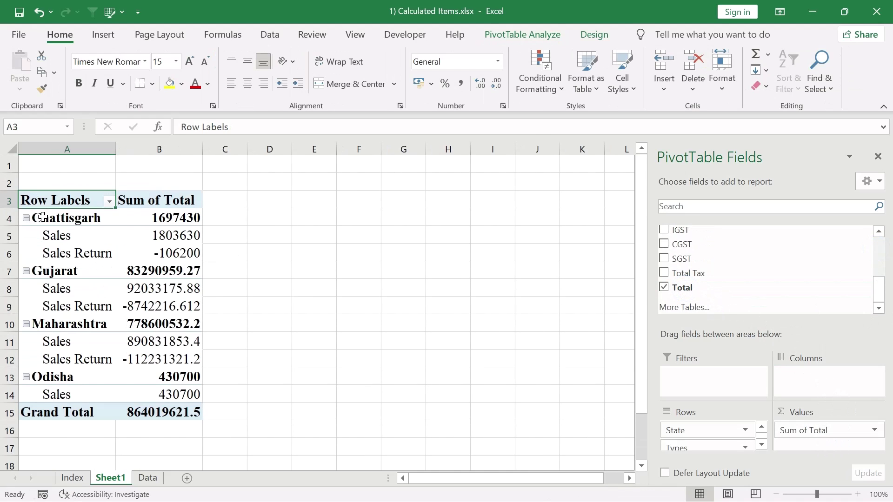
{"action": "left_click", "coordinate": [33, 217]}
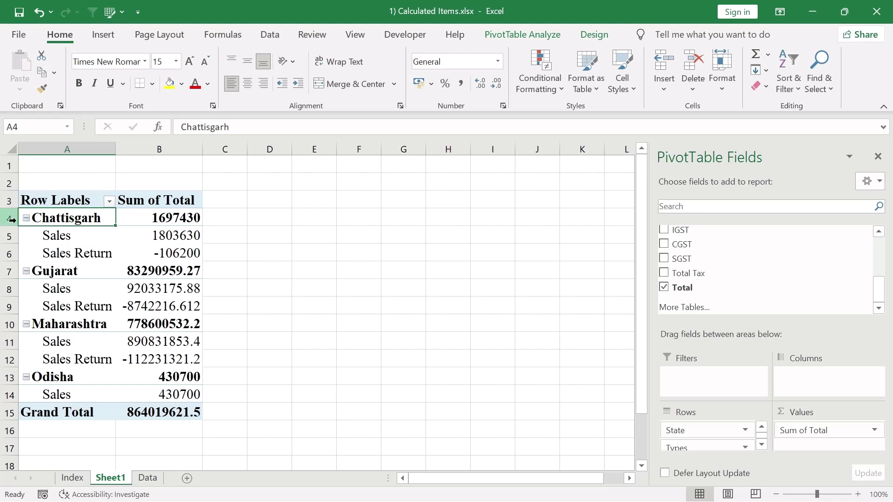
{"action": "mouse_move", "coordinate": [48, 218]}
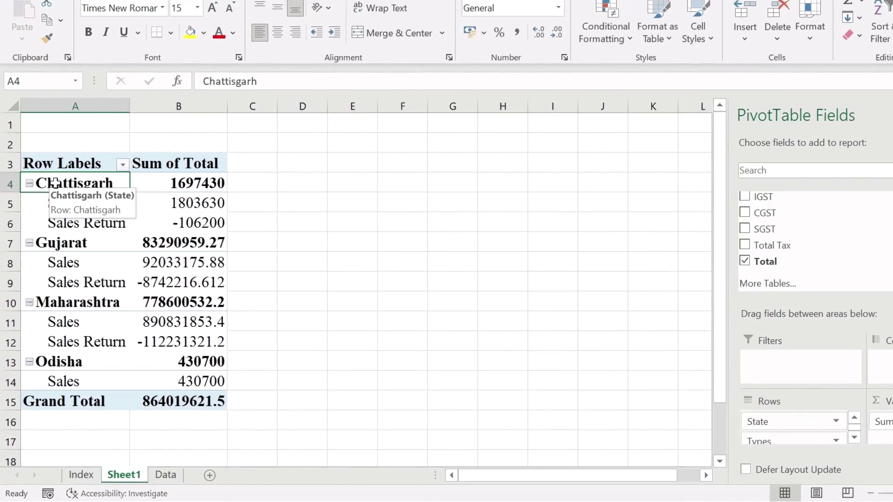
Step: Enter =B6*100/B5*-1 in D6 to show Chattisgarh's sales returns as 5.888 percent
{"action": "left_click", "coordinate": [172, 254]}
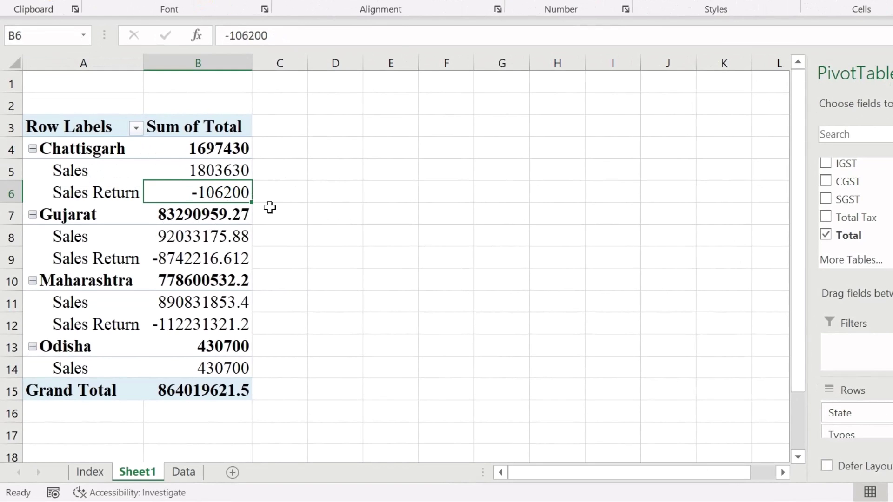
{"action": "left_click", "coordinate": [334, 189]}
{"action": "type", "text": "="}
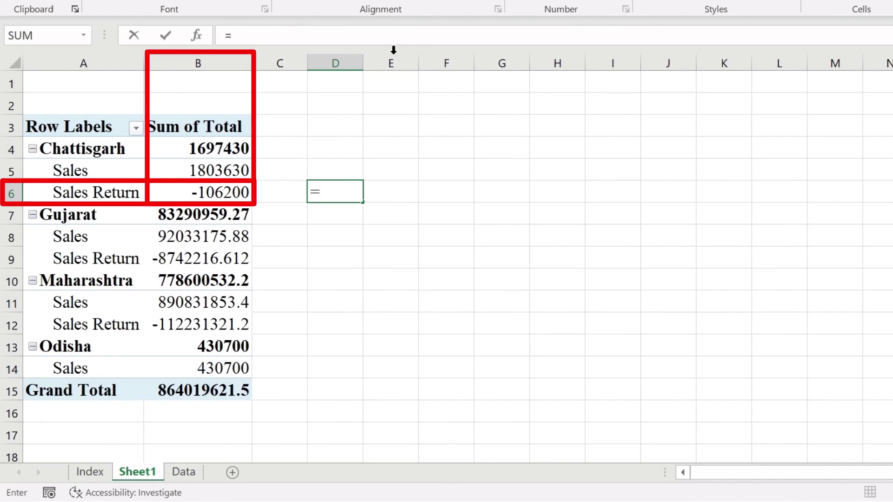
{"action": "type", "text": "b6*1"}
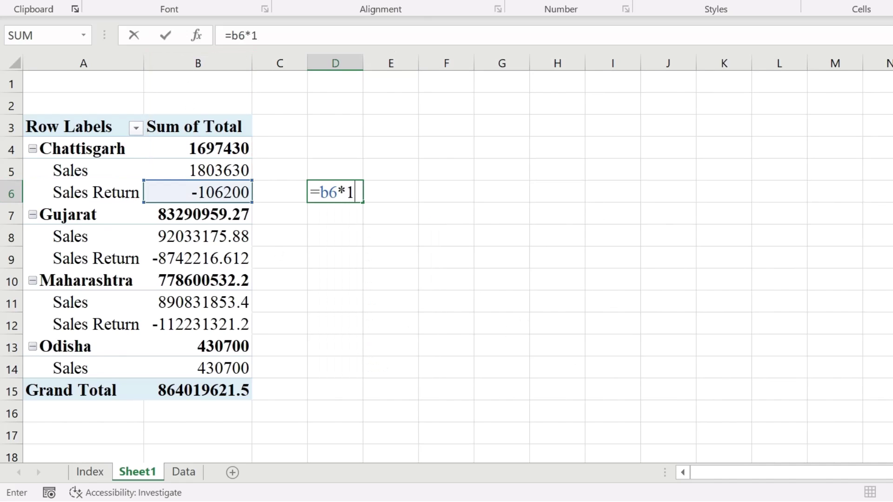
{"action": "type", "text": "00/"}
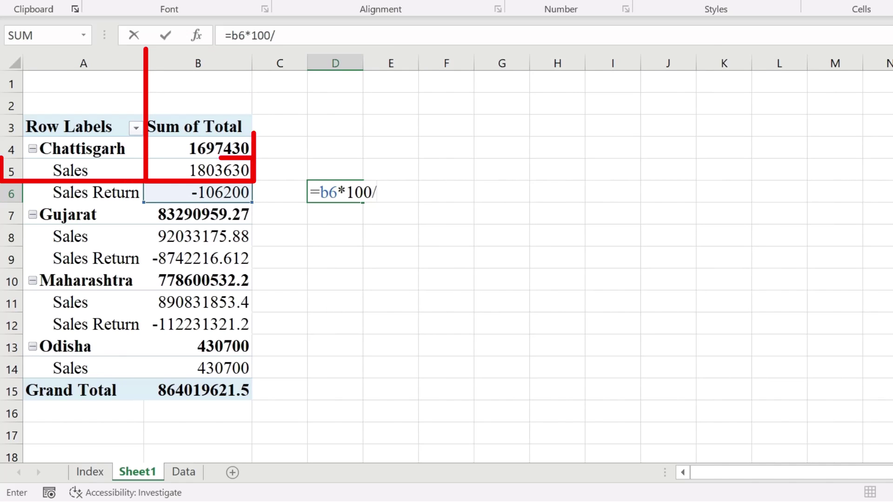
{"action": "type", "text": "b5"}
{"action": "key", "text": "Return"}
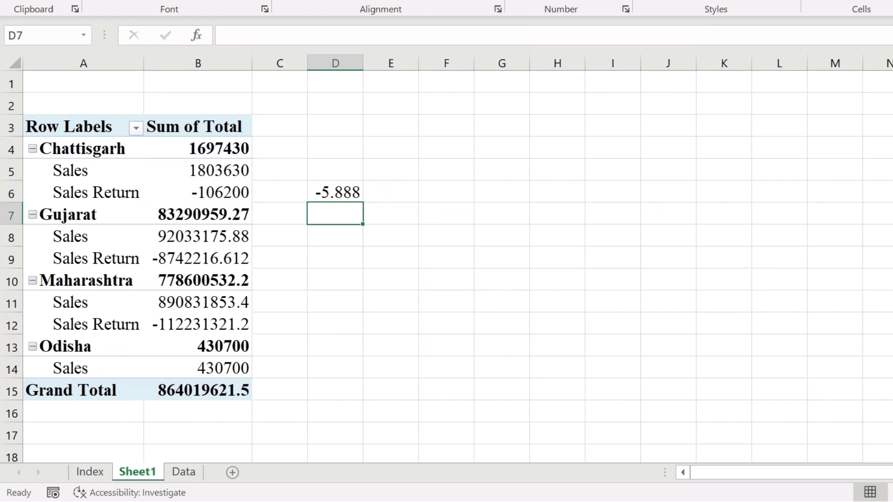
{"action": "left_click", "coordinate": [324, 186]}
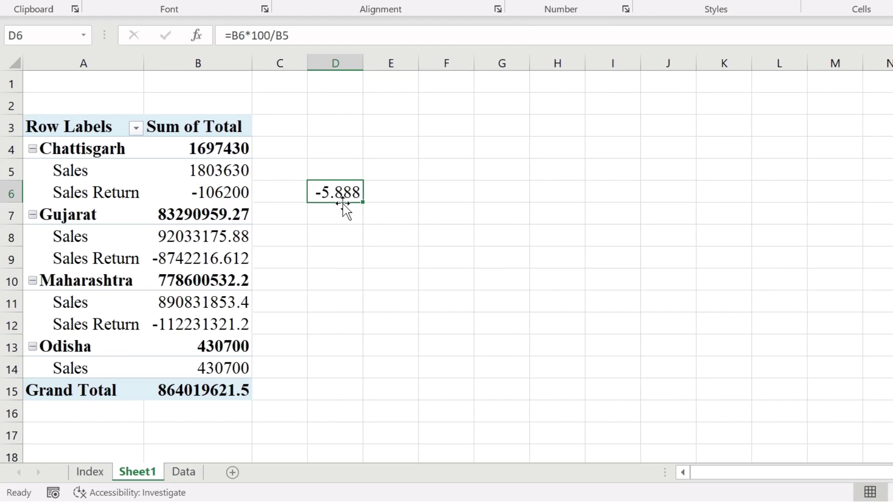
{"action": "key", "text": "F2"}
{"action": "type", "text": "*-1"}
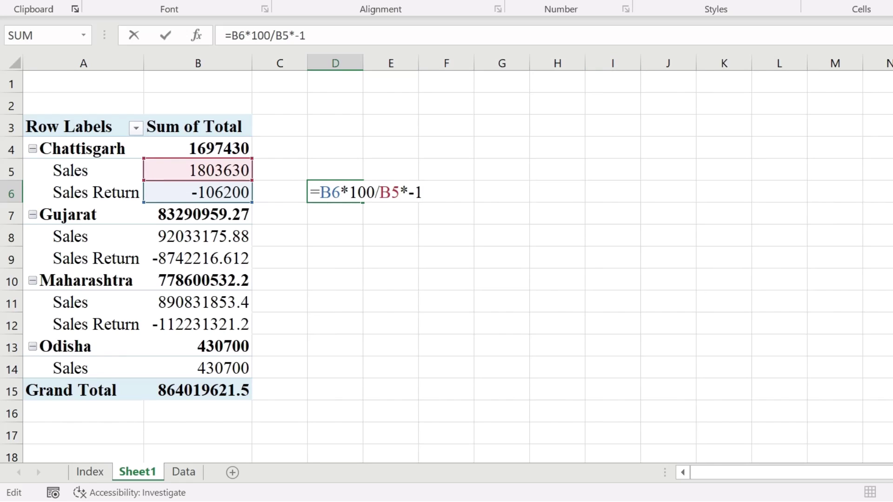
{"action": "key", "text": "Return"}
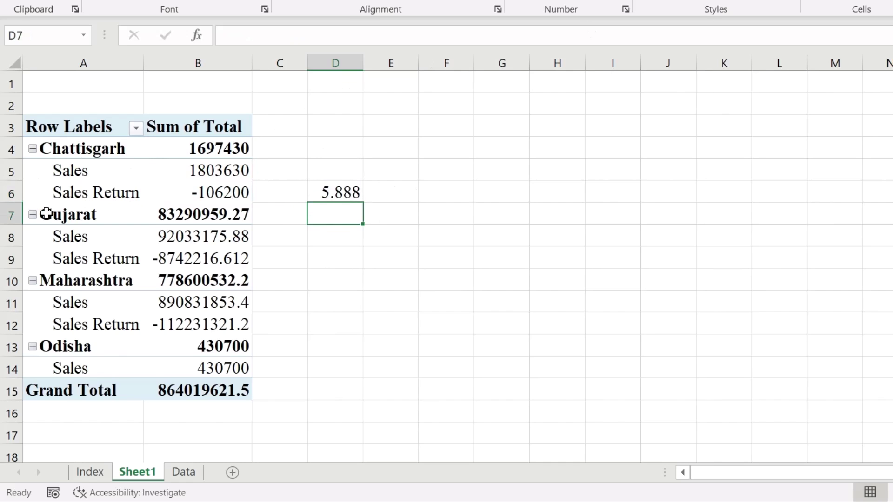
{"action": "left_click", "coordinate": [77, 192]}
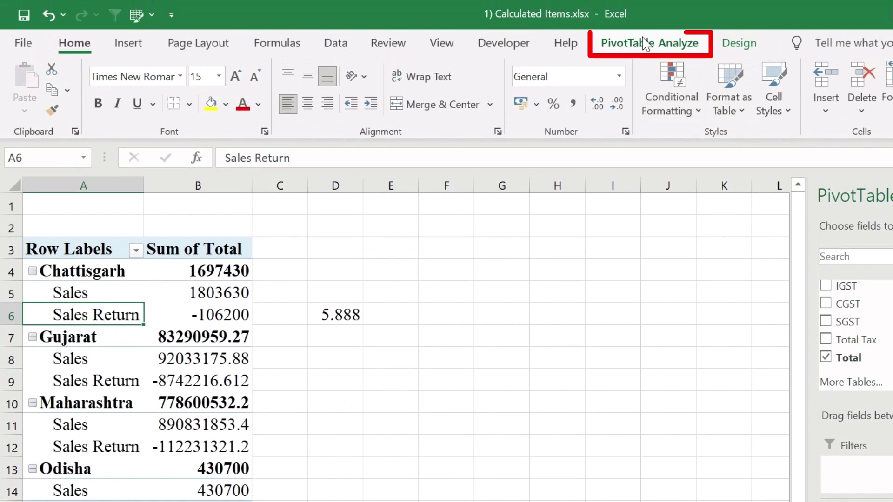
Step: Look at the PivotTable Analyze calculation options and close them without choosing one
{"action": "left_click", "coordinate": [644, 44]}
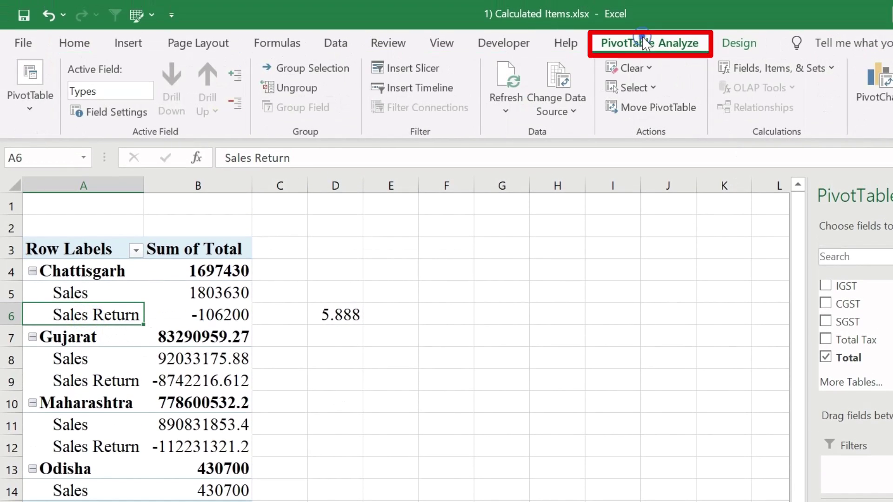
{"action": "left_click", "coordinate": [775, 74]}
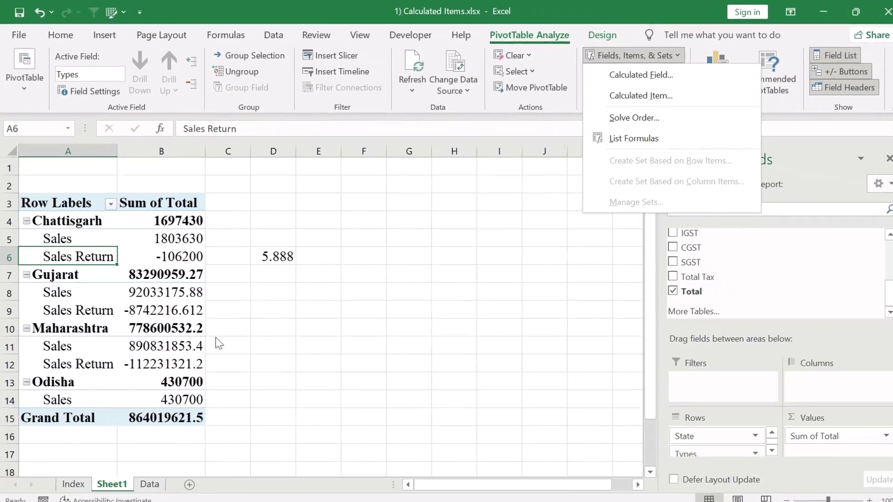
{"action": "left_click", "coordinate": [763, 122]}
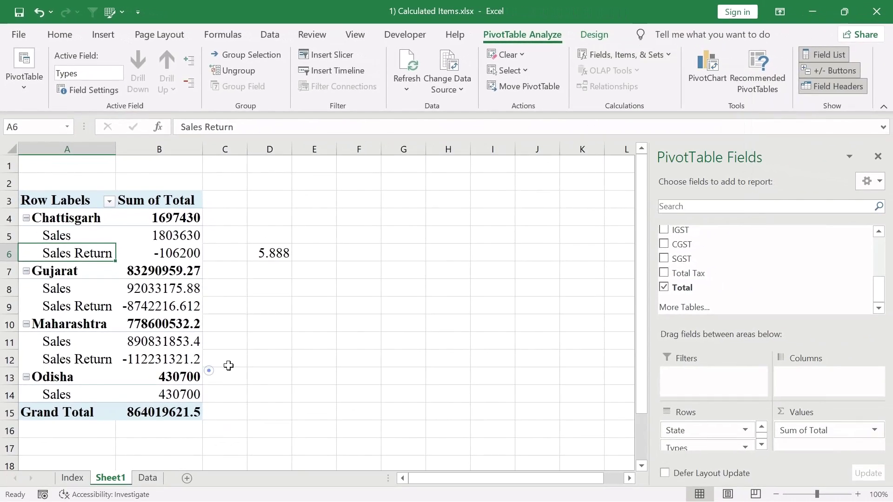
Step: Check the CGST and SGST values on the Data sheet, then return to Sheet1
{"action": "left_click", "coordinate": [150, 473]}
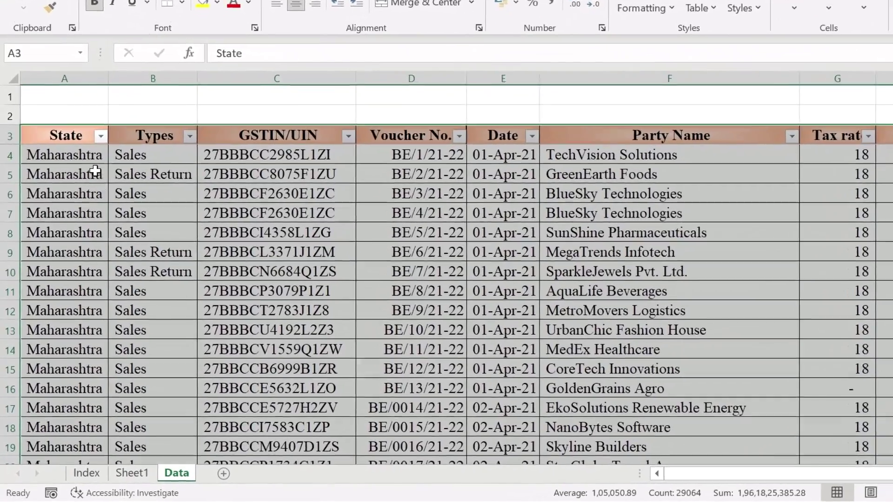
{"action": "left_click_drag", "start_coordinate": [94, 171], "coordinate": [392, 448]}
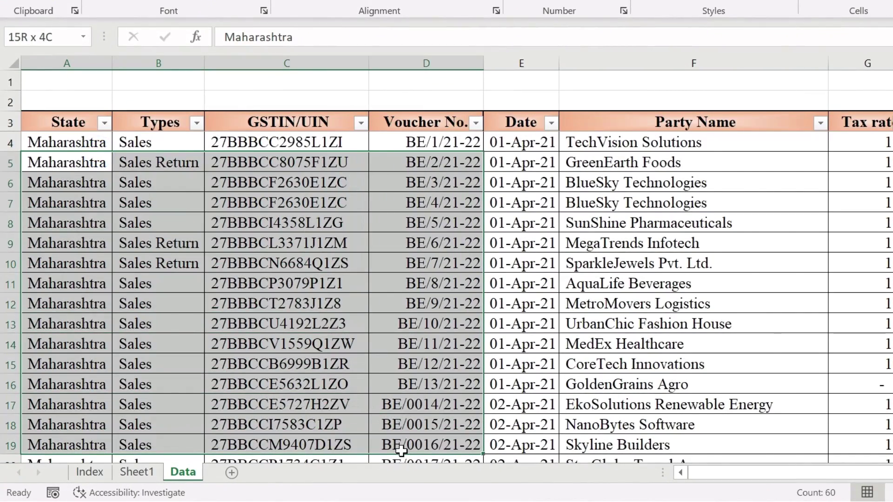
{"action": "scroll", "coordinate": [400, 326], "scroll_direction": "right", "scroll_amount": 5}
{"action": "left_click_drag", "start_coordinate": [474, 123], "coordinate": [837, 121]}
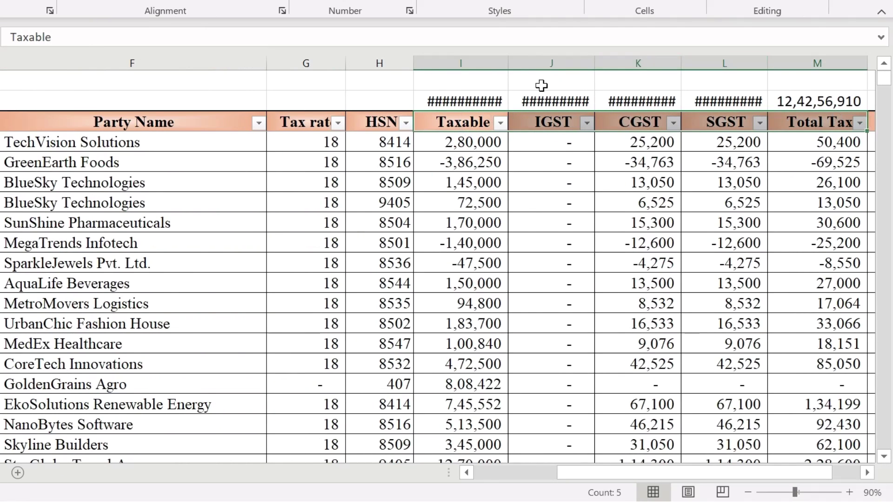
{"action": "scroll", "coordinate": [649, 198], "scroll_direction": "right", "scroll_amount": 2}
{"action": "left_click", "coordinate": [476, 162]}
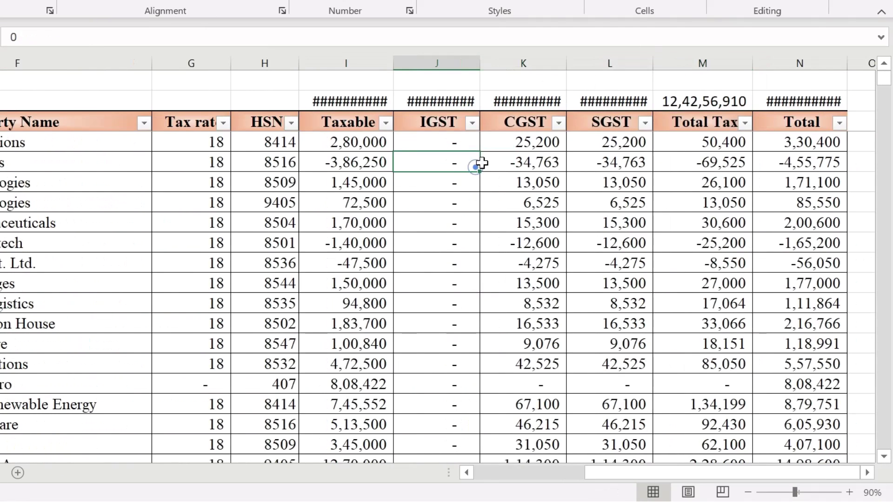
{"action": "left_click", "coordinate": [555, 136]}
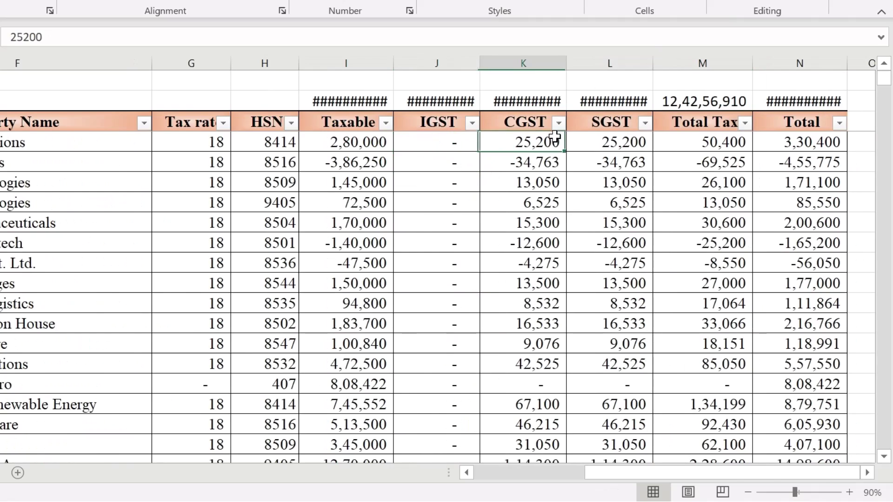
{"action": "left_click", "coordinate": [609, 140]}
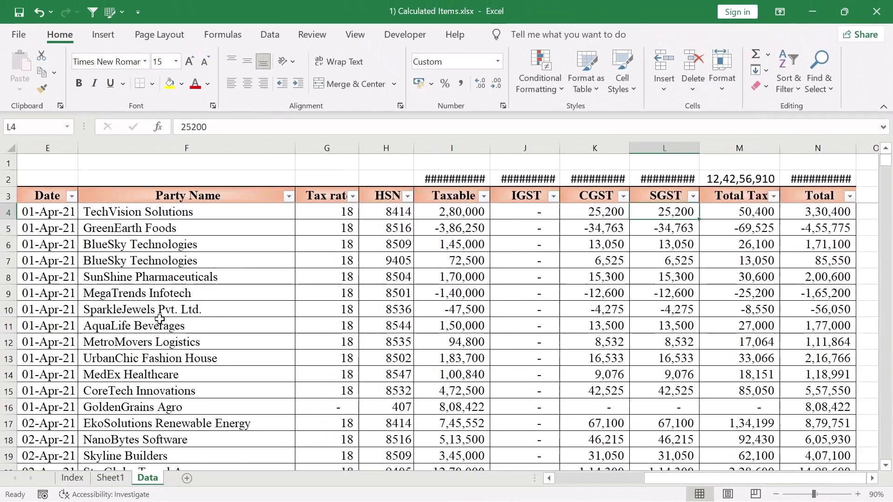
{"action": "key", "text": "ctrl+Page_Up"}
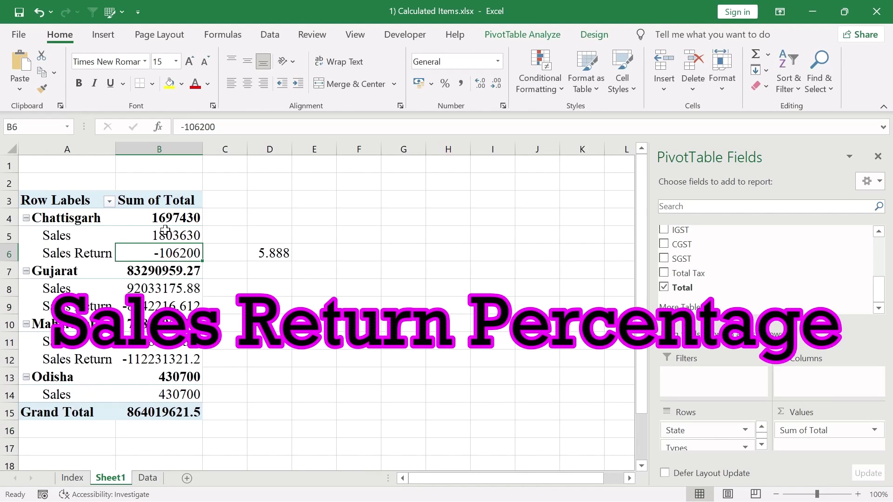
Step: Start a calculated item on the Types field named Sales Return %
{"action": "left_click", "coordinate": [91, 254]}
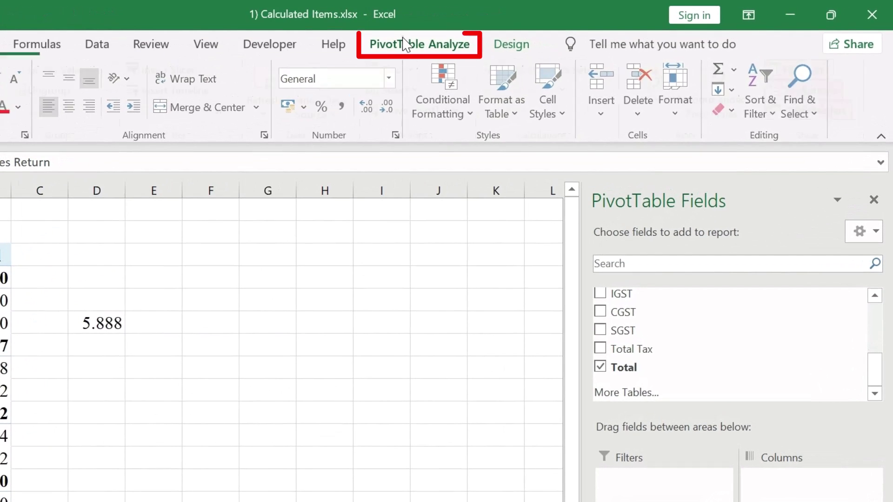
{"action": "left_click", "coordinate": [404, 45]}
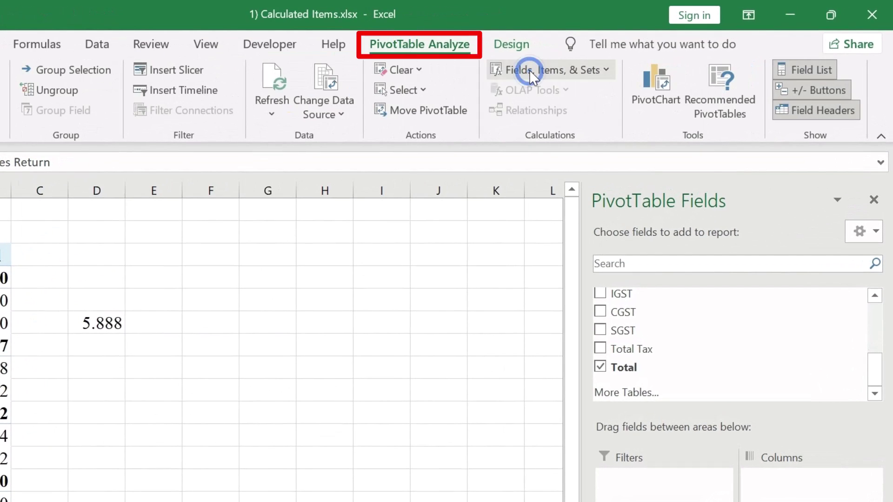
{"action": "left_click", "coordinate": [527, 69]}
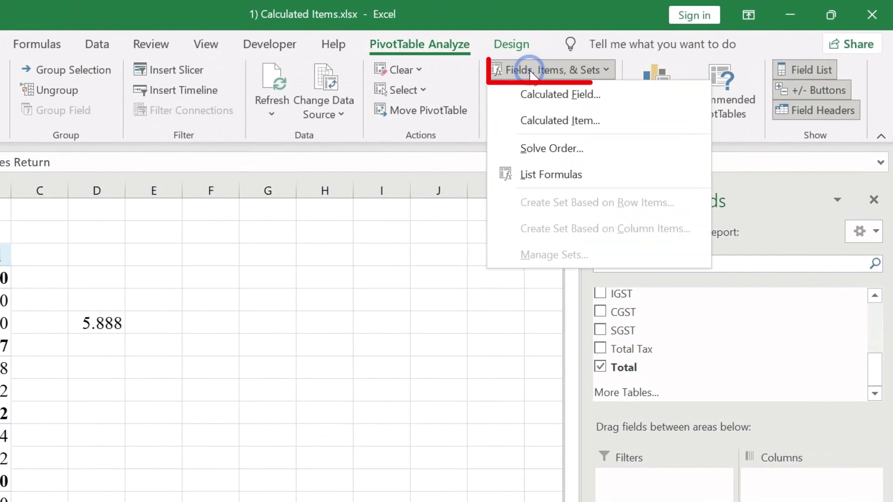
{"action": "left_click", "coordinate": [547, 122]}
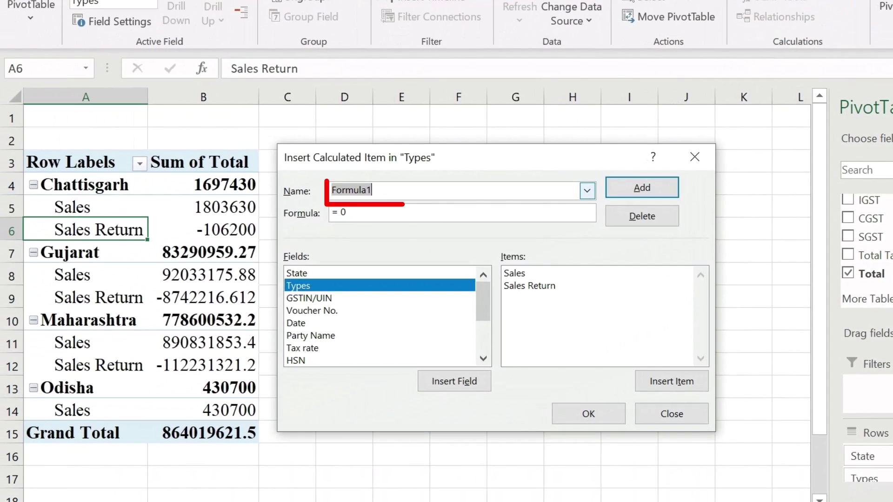
{"action": "type", "text": "Sales Return %"}
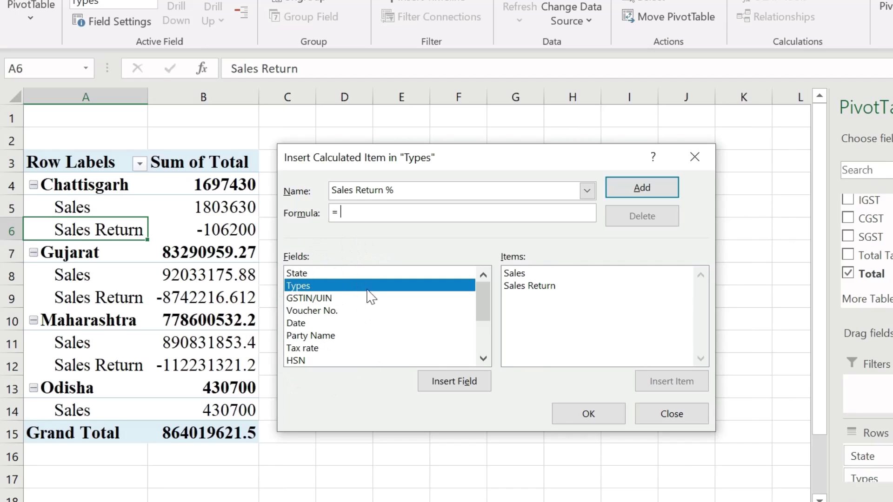
Step: Give it the formula ='Sales Return'/Sales*-1 and add it to the pivot
{"action": "left_click", "coordinate": [309, 285]}
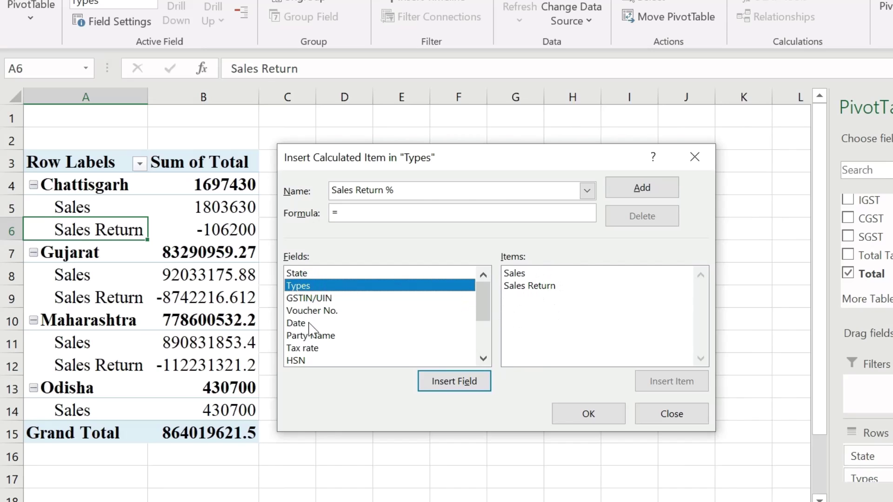
{"action": "left_click", "coordinate": [308, 298]}
{"action": "left_click", "coordinate": [306, 311]}
{"action": "left_click", "coordinate": [309, 335]}
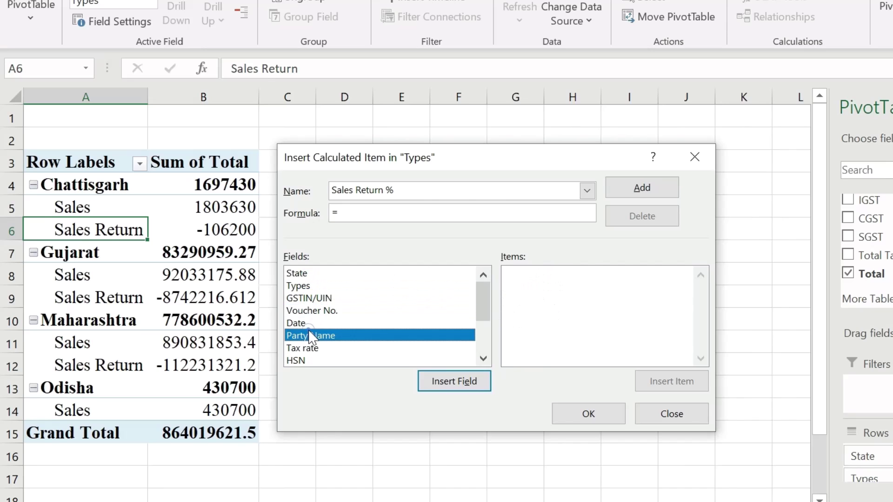
{"action": "left_click", "coordinate": [296, 287]}
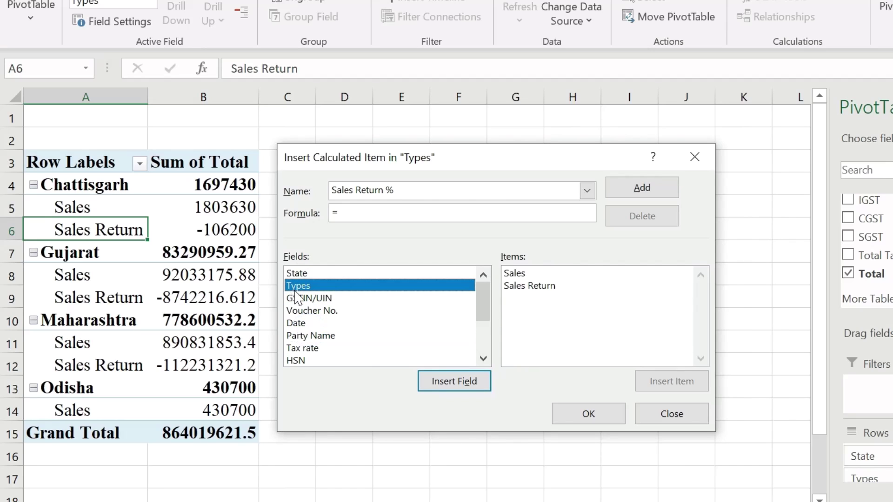
{"action": "left_click", "coordinate": [520, 286]}
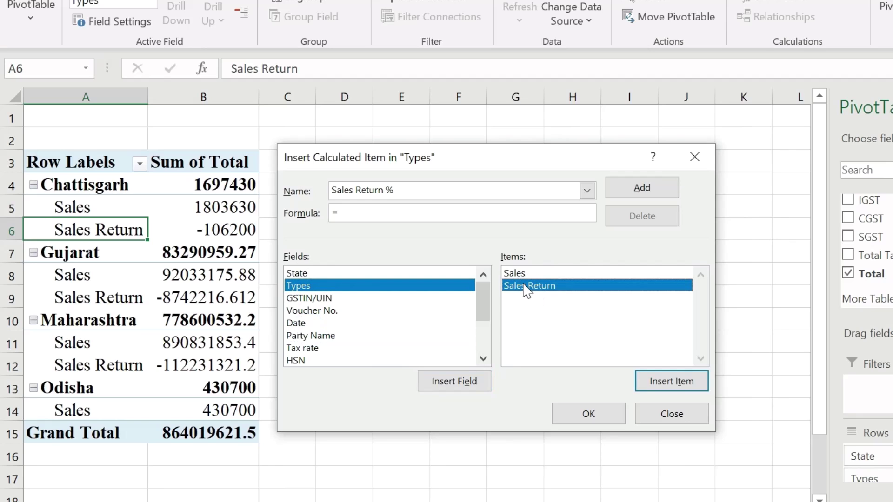
{"action": "left_click", "coordinate": [686, 384]}
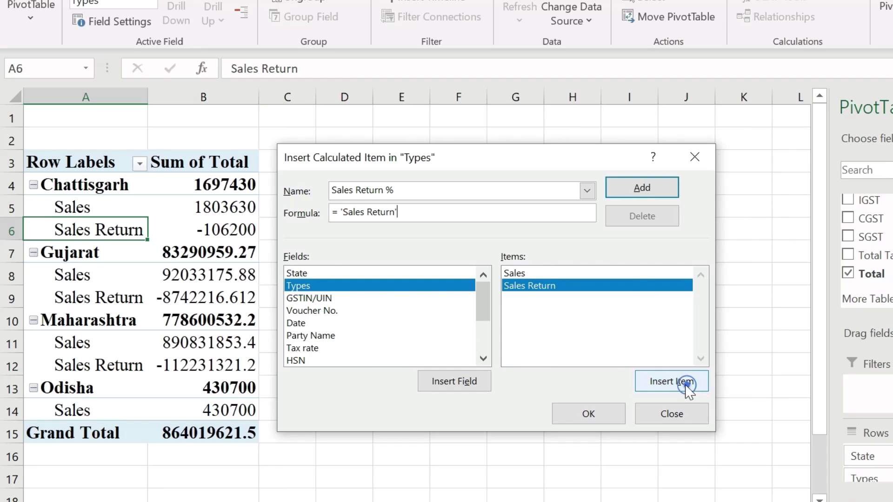
{"action": "type", "text": "/"}
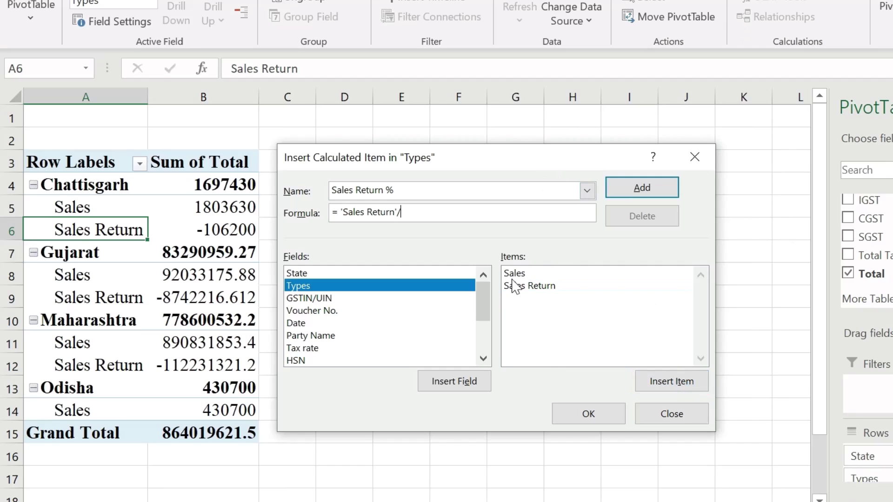
{"action": "double_click", "coordinate": [517, 275]}
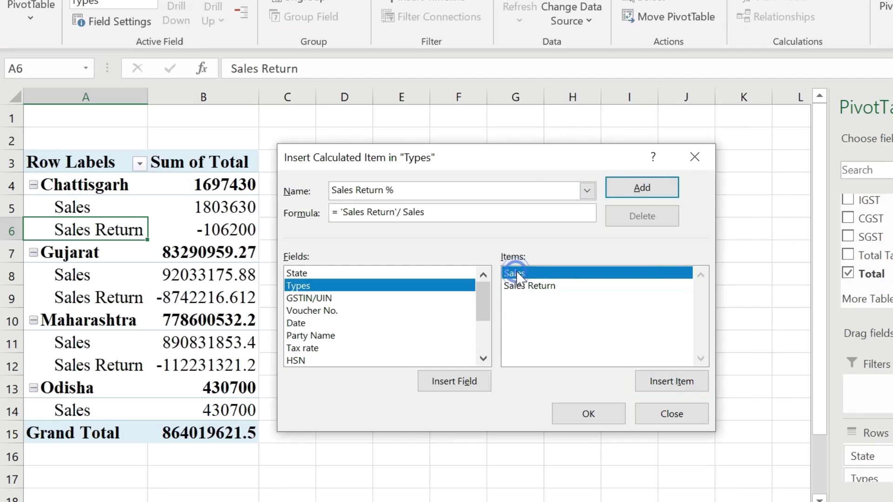
{"action": "type", "text": "*"}
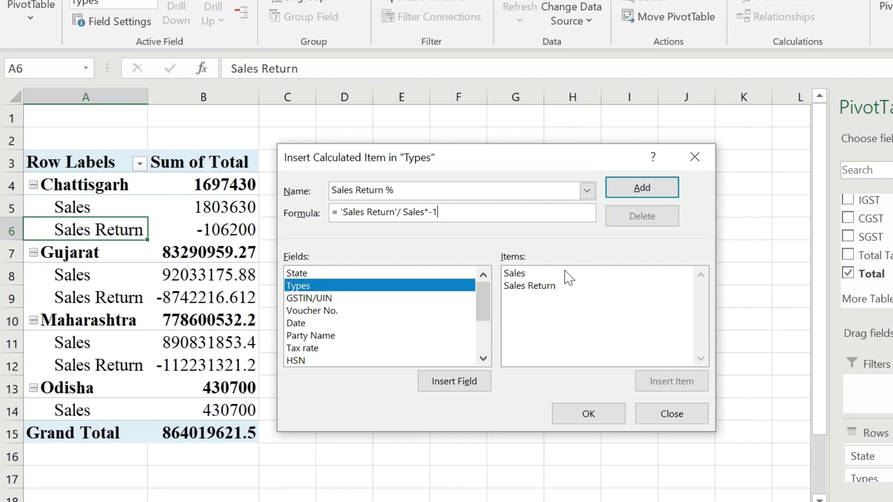
{"action": "left_click", "coordinate": [633, 187]}
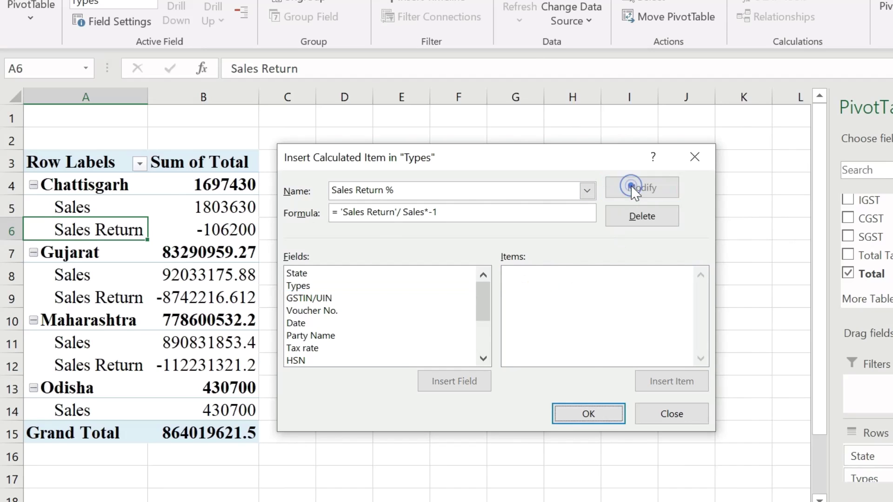
{"action": "left_click", "coordinate": [588, 414]}
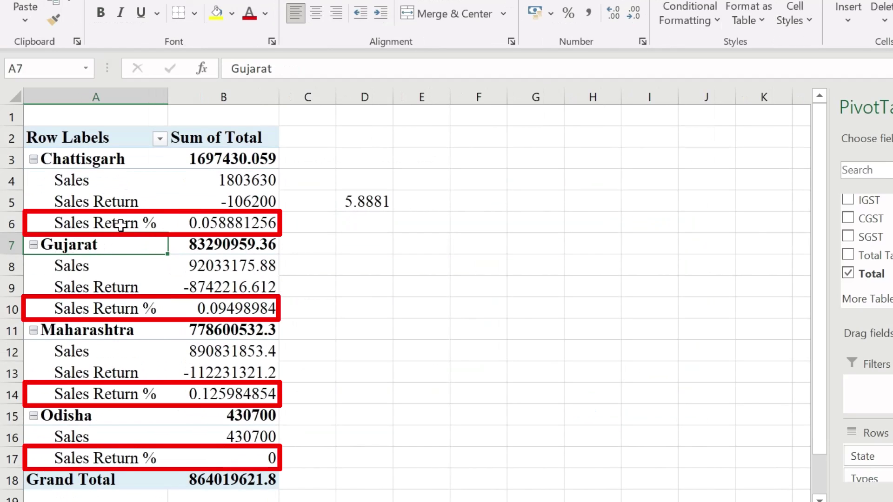
Step: Format column B's Sum of Total values as comma-grouped whole numbers like 16,97,430
{"action": "left_click", "coordinate": [121, 225]}
{"action": "left_click", "coordinate": [242, 225]}
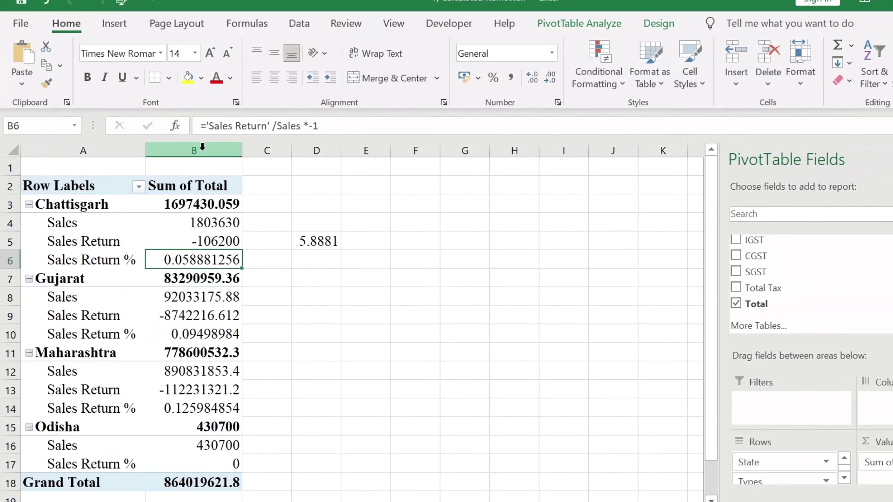
{"action": "left_click", "coordinate": [201, 150]}
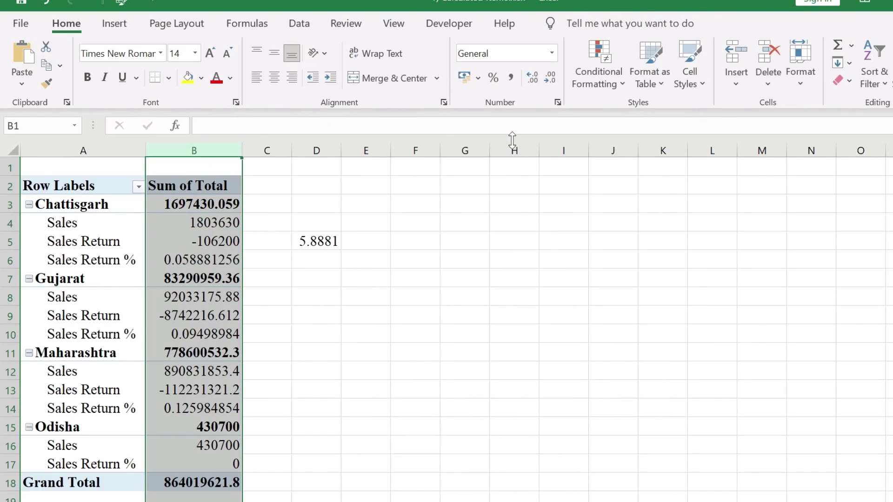
{"action": "left_click", "coordinate": [510, 77]}
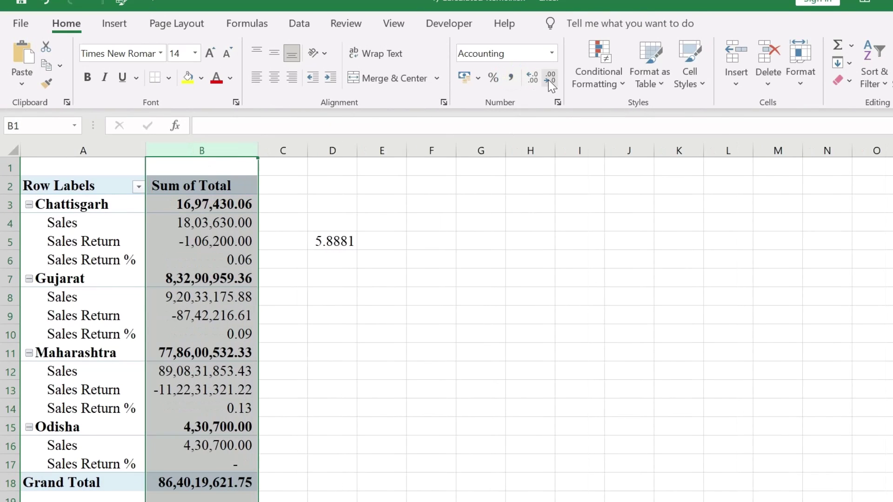
{"action": "left_click", "coordinate": [550, 77]}
{"action": "left_click", "coordinate": [559, 71]}
{"action": "left_click", "coordinate": [219, 293]}
{"action": "left_click", "coordinate": [247, 255]}
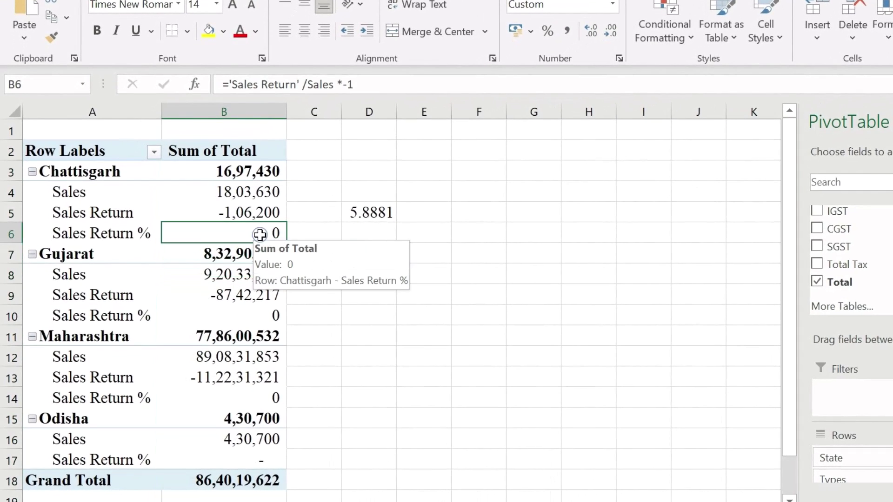
{"action": "left_click", "coordinate": [258, 319], "text": "ctrl"}
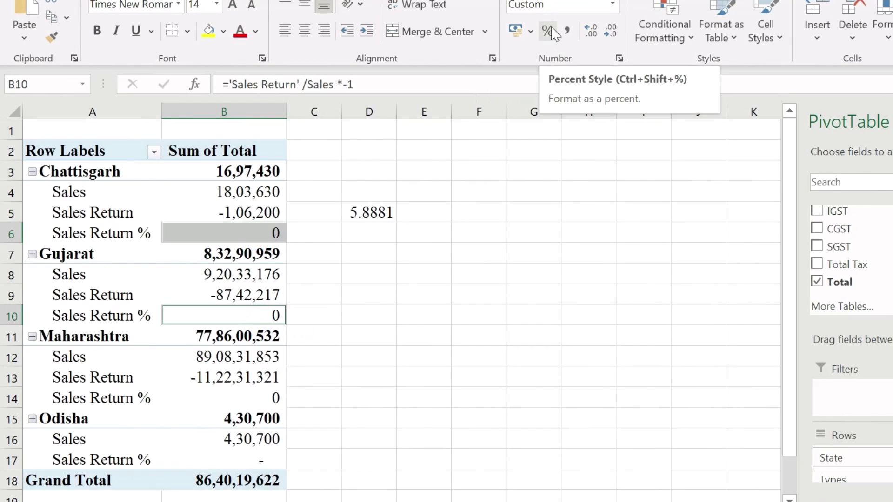
{"action": "left_click", "coordinate": [206, 236]}
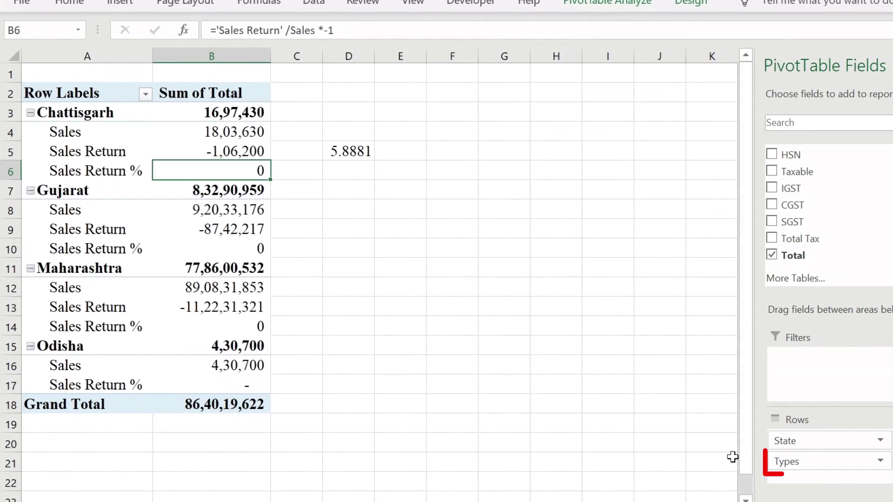
Step: Move Types above State and format the states' Sales Return % values as percentages
{"action": "left_click_drag", "start_coordinate": [807, 463], "coordinate": [805, 430]}
{"action": "left_click", "coordinate": [180, 337]}
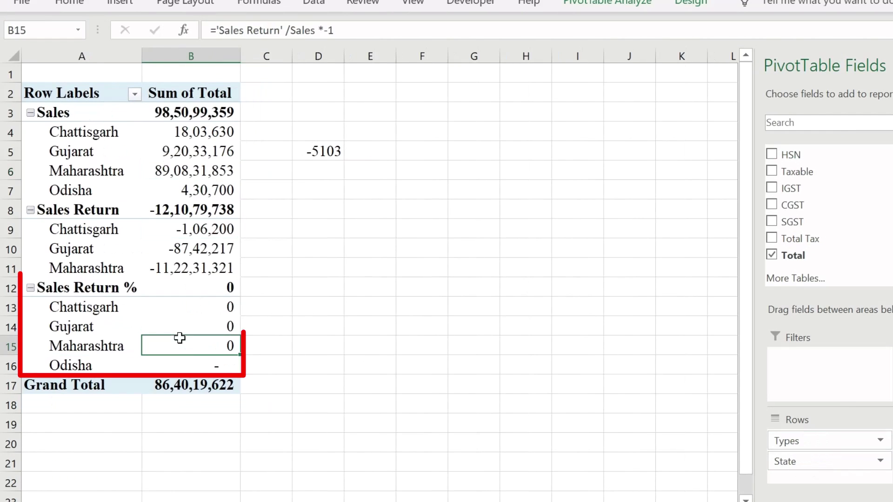
{"action": "left_click", "coordinate": [72, 286]}
{"action": "left_click", "coordinate": [238, 291]}
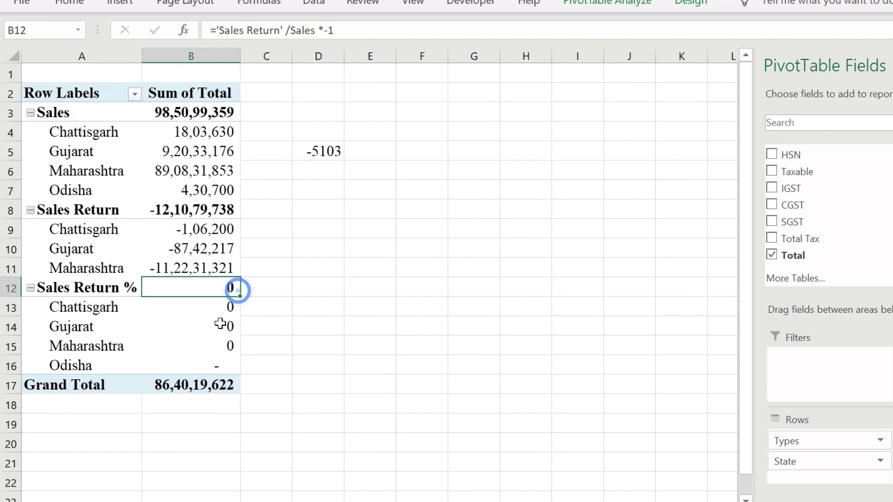
{"action": "left_click_drag", "start_coordinate": [223, 303], "coordinate": [217, 329]}
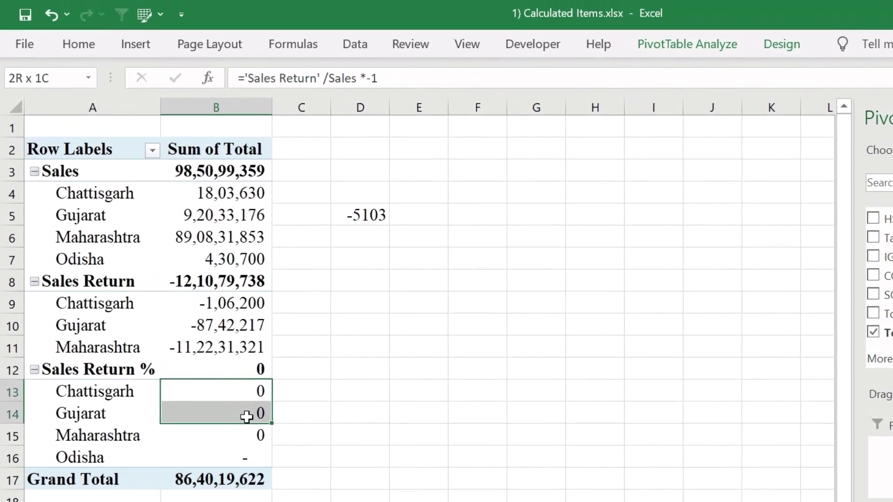
{"action": "left_click_drag", "start_coordinate": [246, 417], "coordinate": [251, 459]}
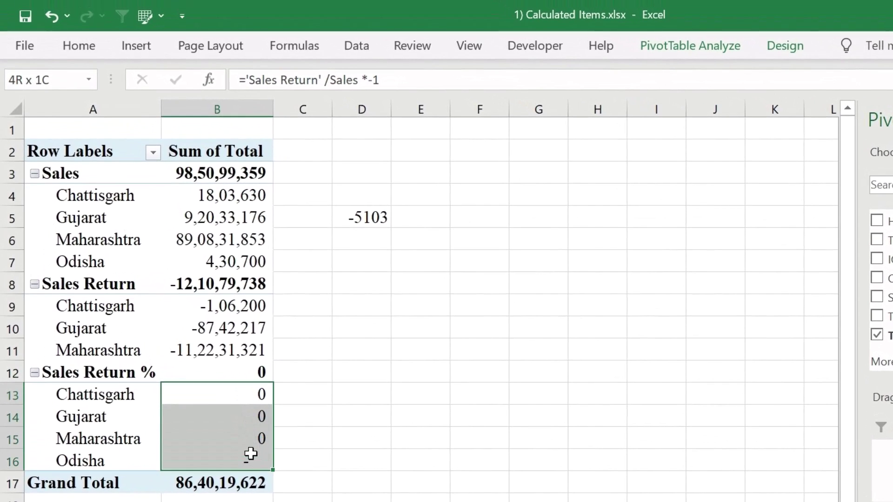
{"action": "left_click", "coordinate": [81, 47]}
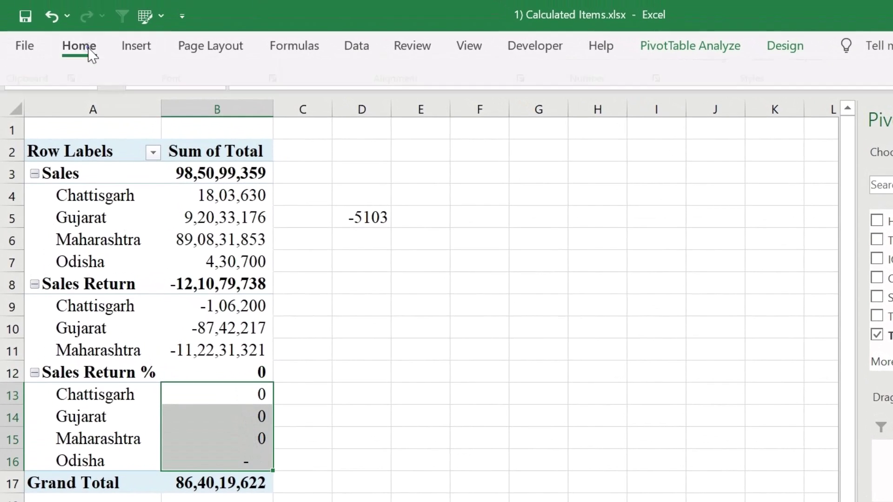
{"action": "left_click", "coordinate": [588, 112]}
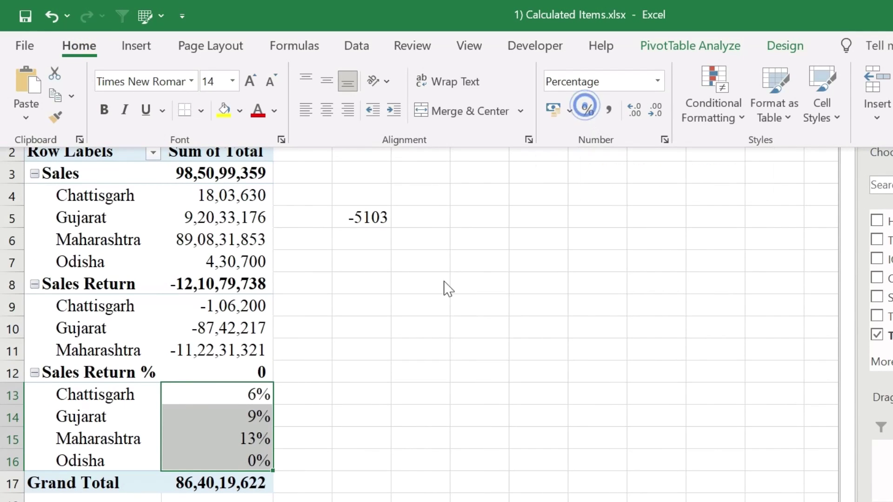
{"action": "left_click", "coordinate": [93, 416]}
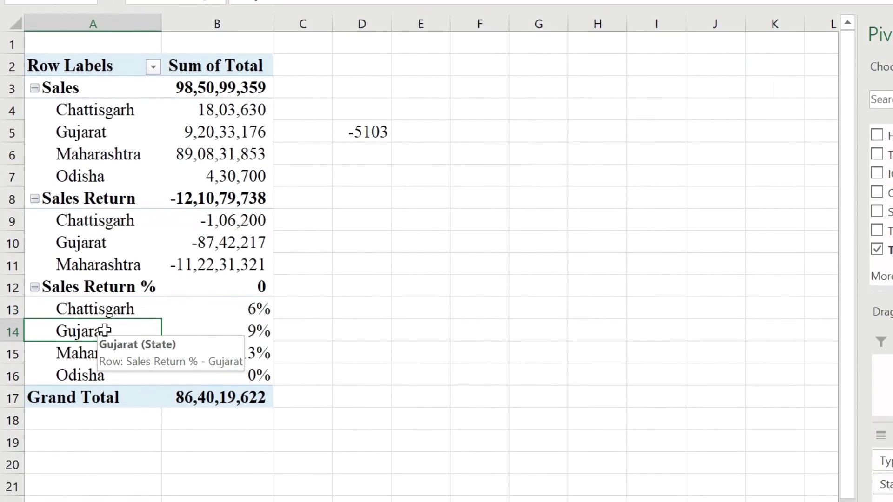
Step: Confirm the PivotTable Options and move State back above Types in the rows
{"action": "right_click", "coordinate": [106, 329]}
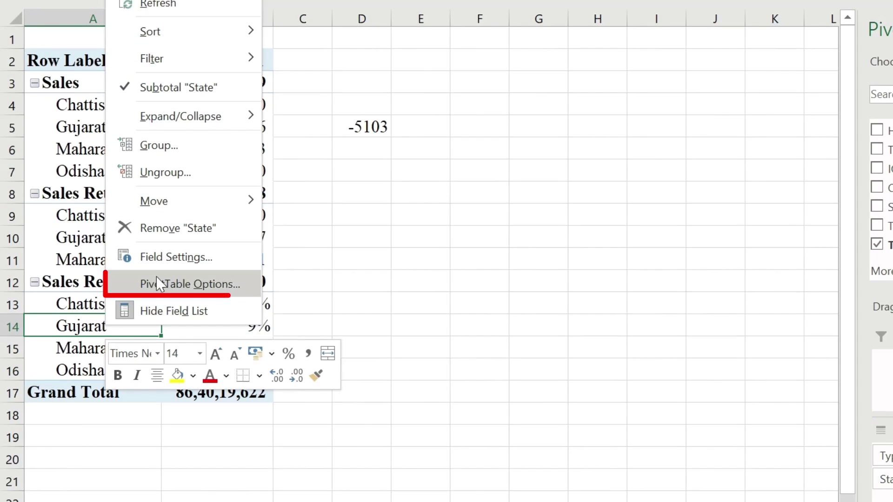
{"action": "left_click", "coordinate": [158, 283]}
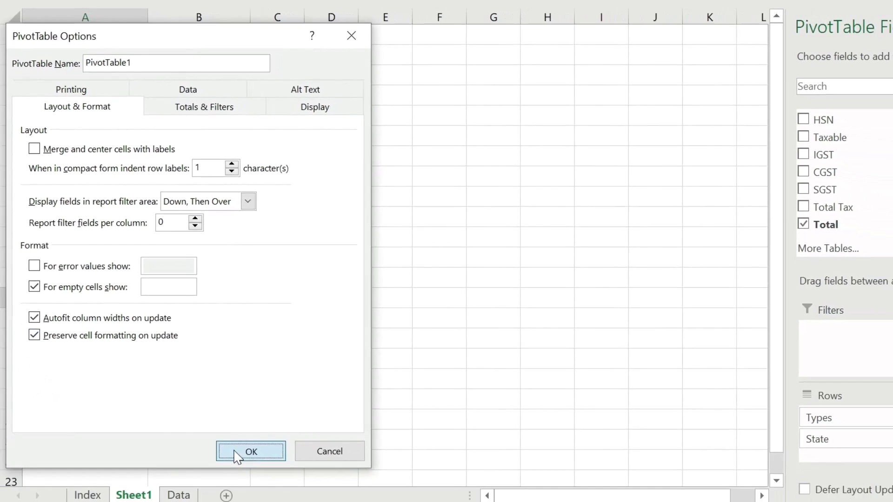
{"action": "left_click", "coordinate": [273, 492]}
{"action": "left_click_drag", "start_coordinate": [801, 423], "coordinate": [807, 393]}
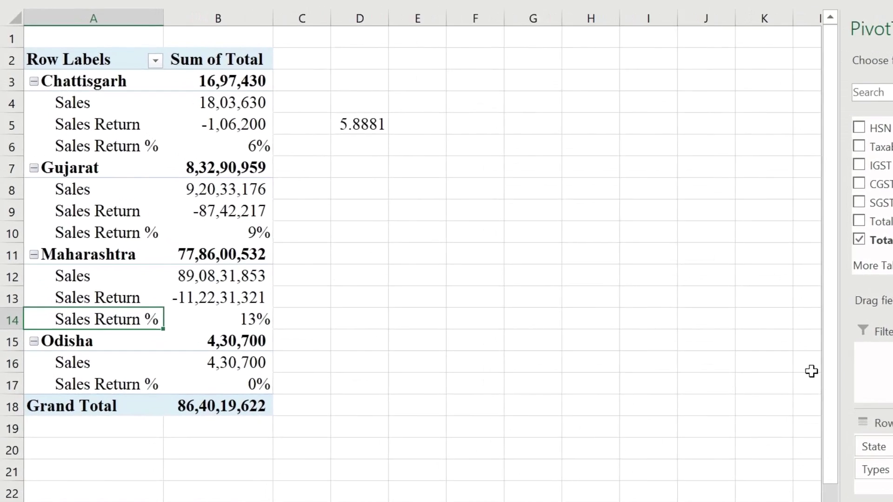
{"action": "left_click", "coordinate": [446, 178]}
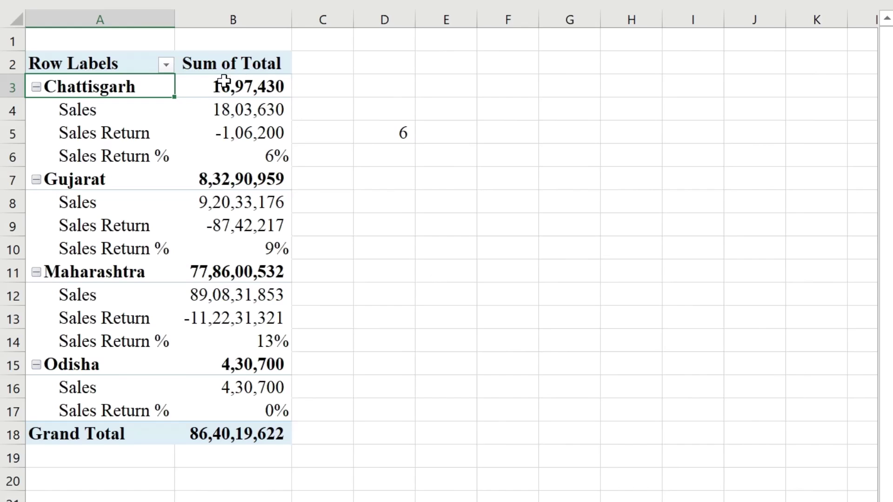
{"action": "left_click", "coordinate": [253, 112]}
{"action": "mouse_move", "coordinate": [275, 155]}
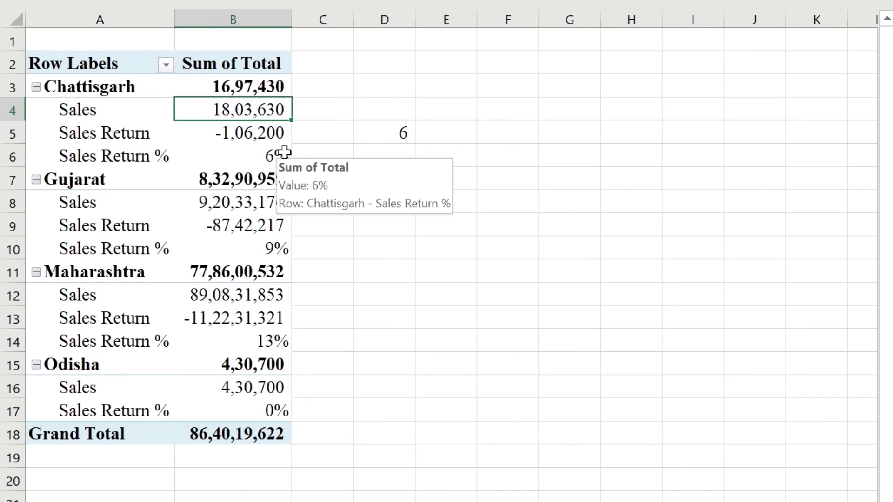
{"action": "left_click", "coordinate": [217, 156]}
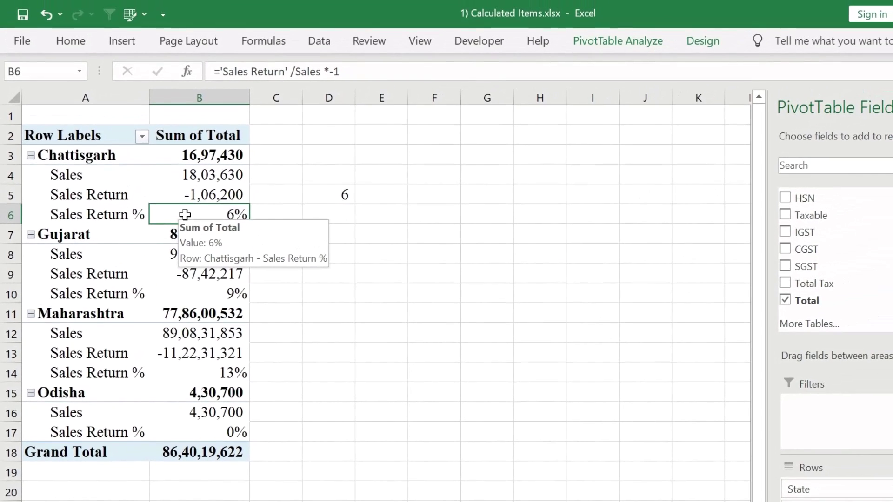
Step: Start a calculated item on Types named Return-Adjusted Commissions
{"action": "left_click", "coordinate": [32, 207]}
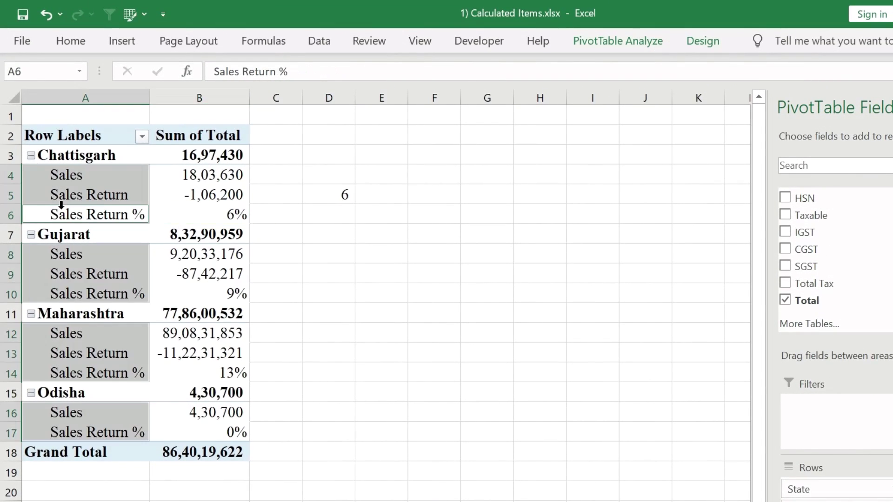
{"action": "left_click", "coordinate": [622, 43]}
{"action": "left_click", "coordinate": [693, 64]}
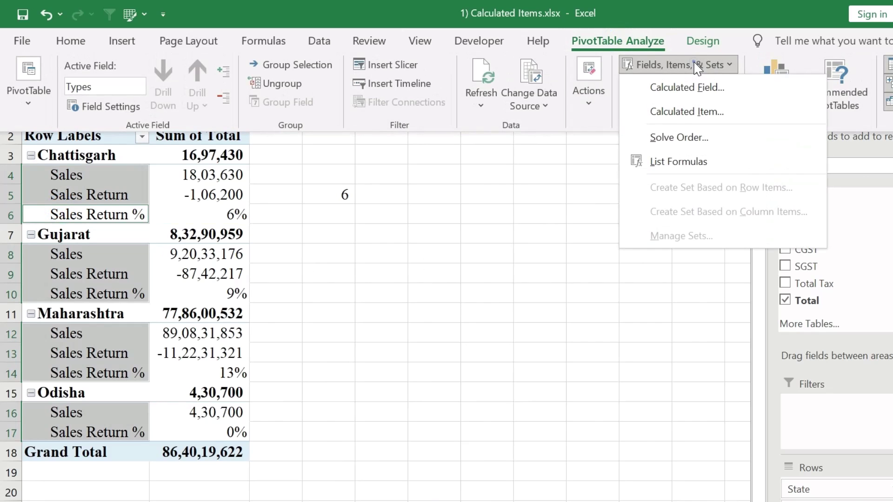
{"action": "left_click", "coordinate": [687, 111]}
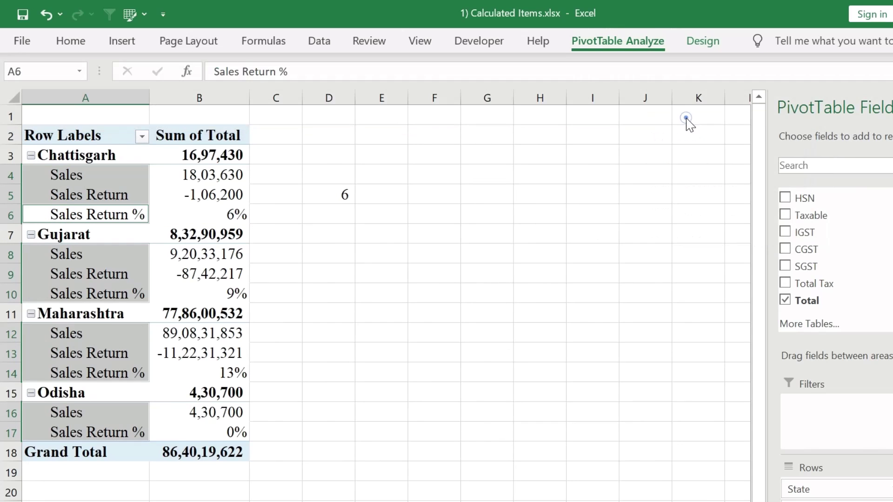
{"action": "type", "text": "Return-Adjusted Commissions"}
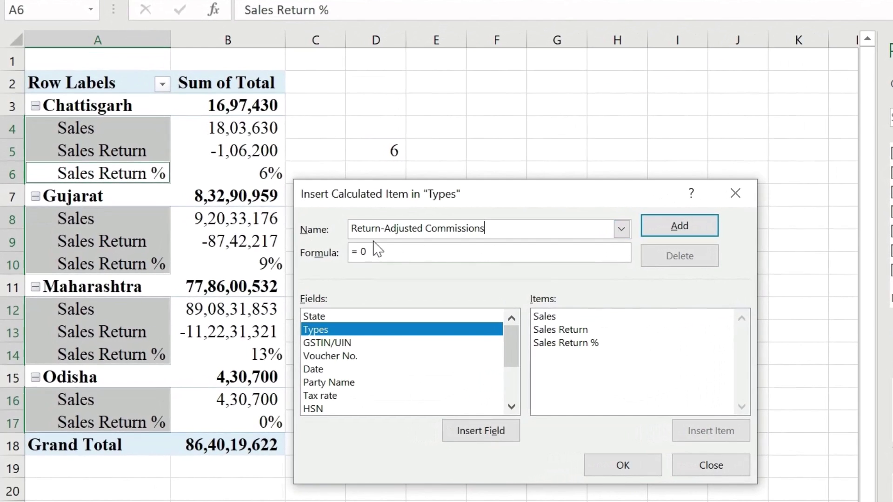
Step: Give it the formula =IF('Sales Return %'>10%,Sales*1%,0) and add it to the pivot
{"action": "left_click", "coordinate": [389, 251]}
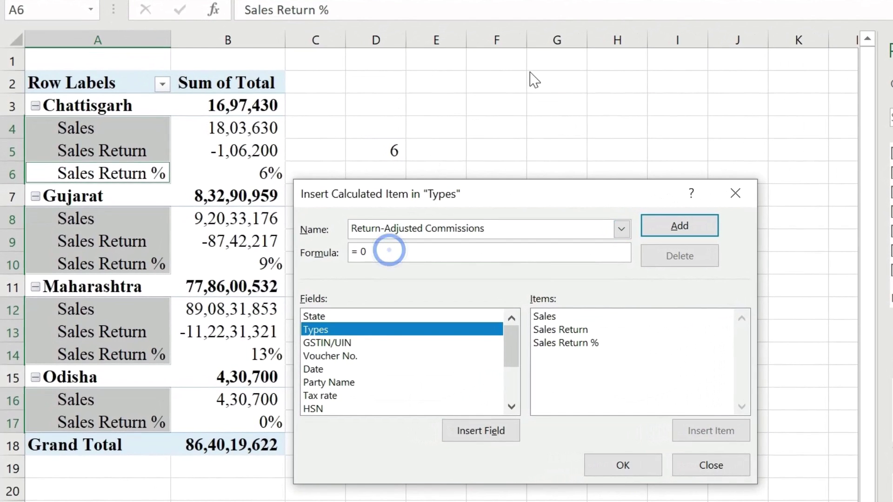
{"action": "key", "text": "Tab"}
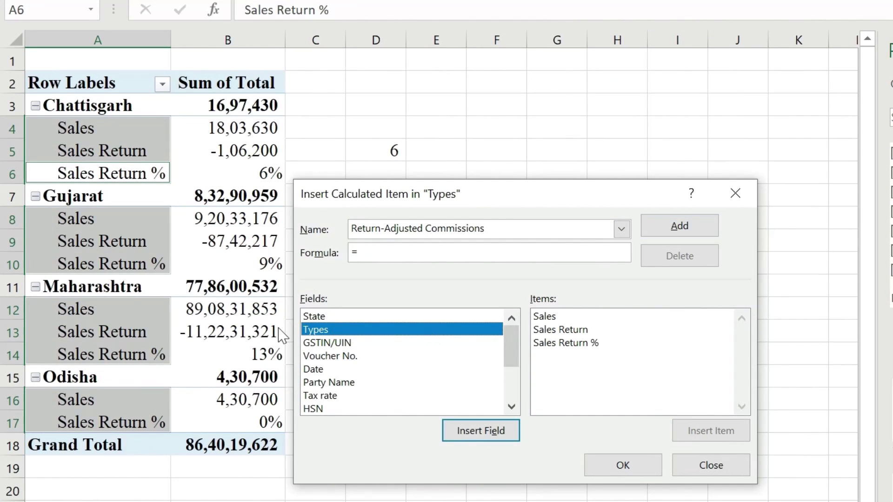
{"action": "left_click", "coordinate": [316, 330]}
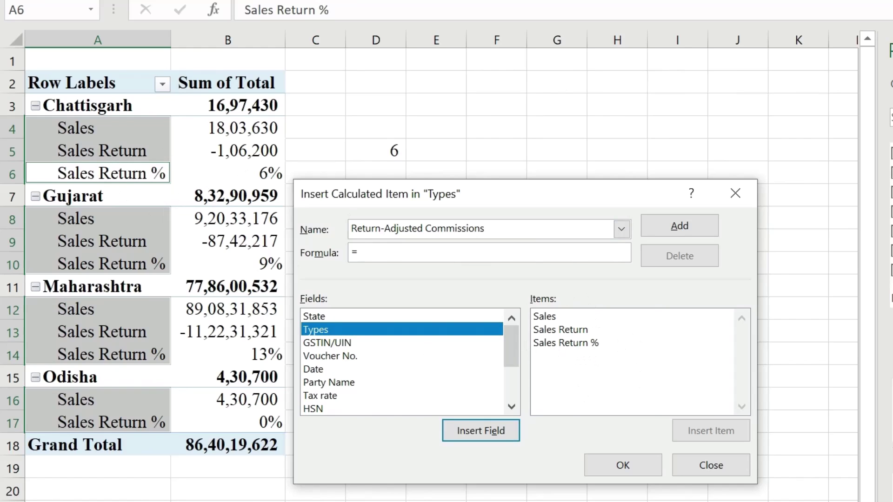
{"action": "left_click", "coordinate": [380, 251]}
{"action": "type", "text": "if("}
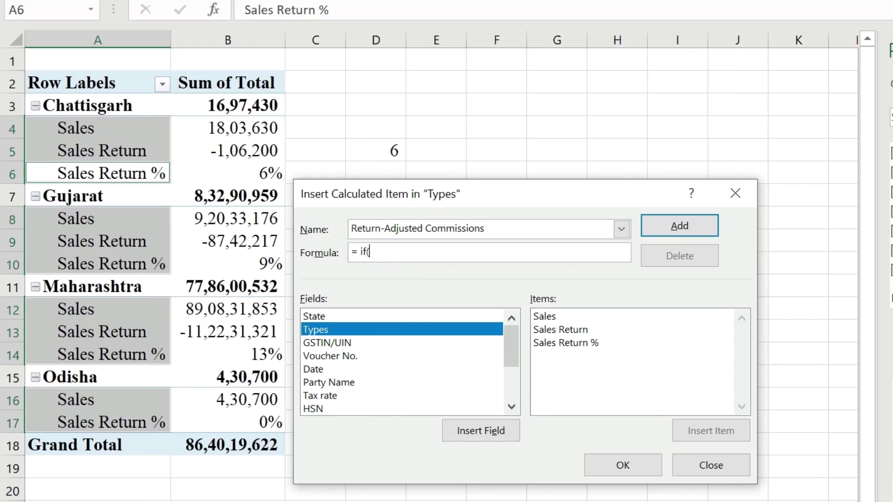
{"action": "double_click", "coordinate": [552, 344]}
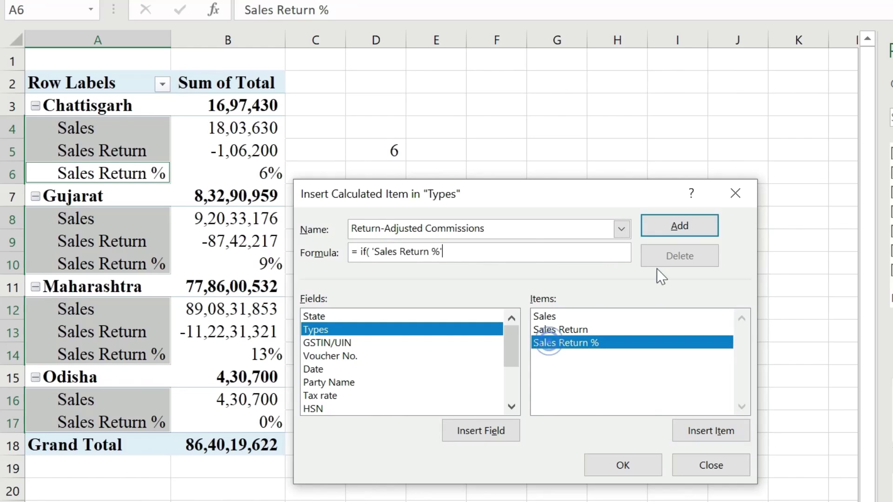
{"action": "type", "text": ">10%,"}
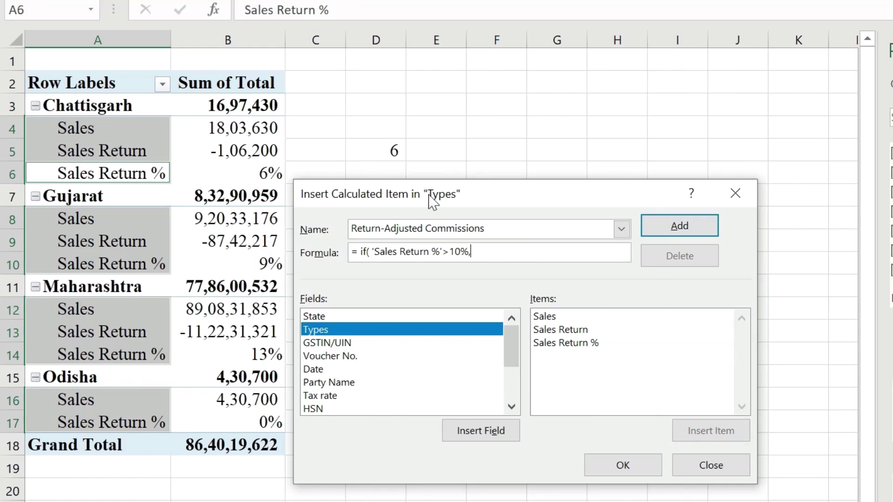
{"action": "double_click", "coordinate": [547, 318]}
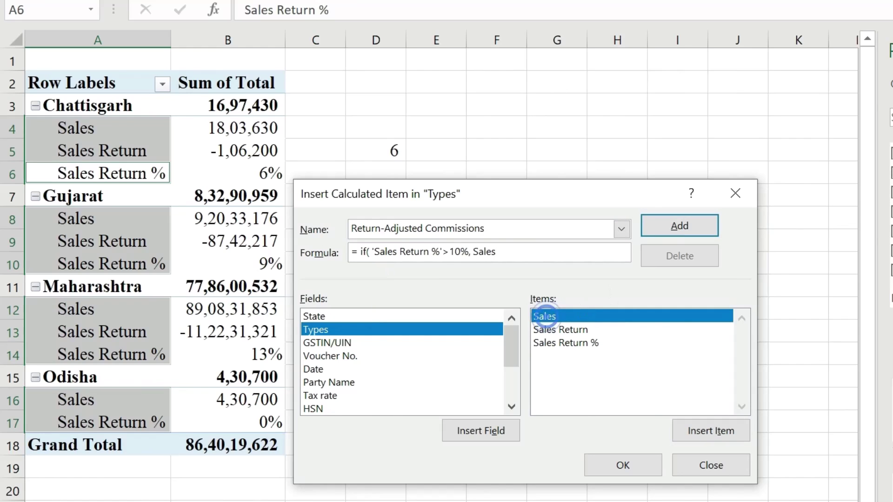
{"action": "type", "text": "*"}
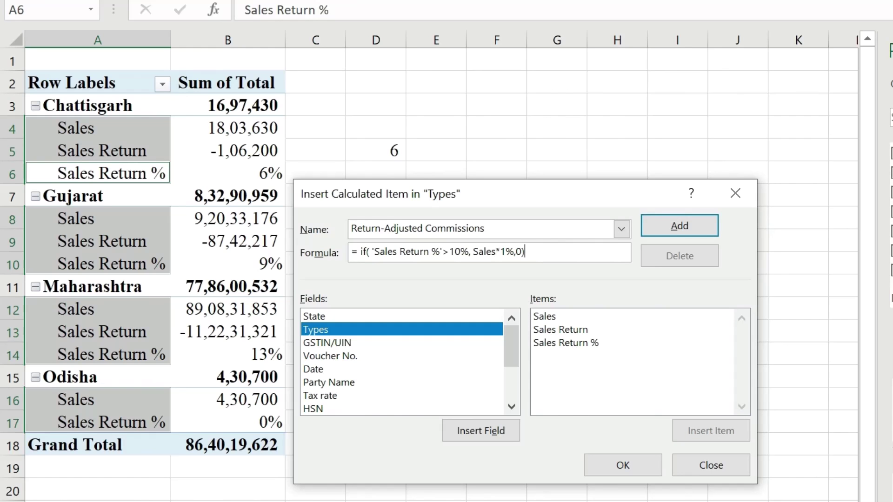
{"action": "left_click", "coordinate": [680, 226]}
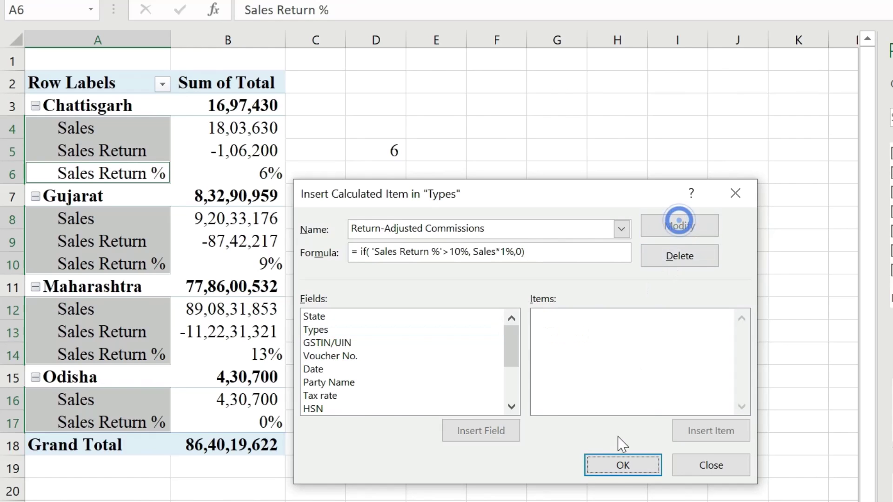
{"action": "left_click", "coordinate": [622, 466]}
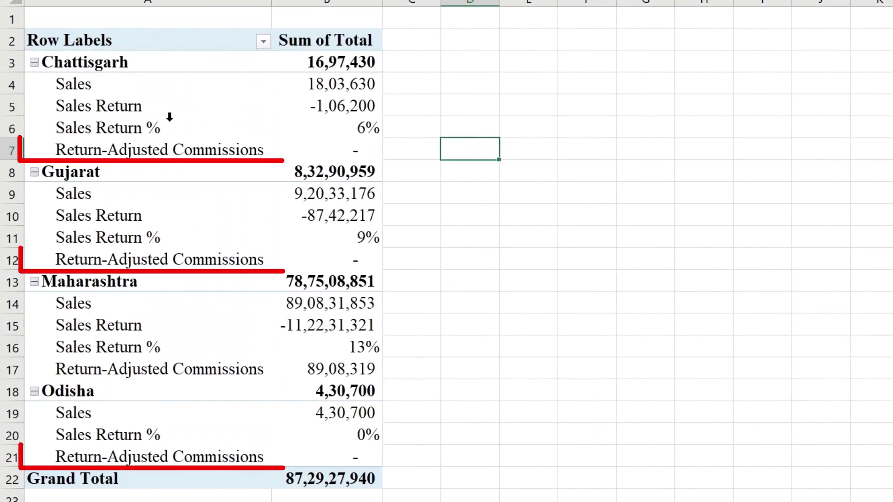
{"action": "left_click", "coordinate": [367, 130]}
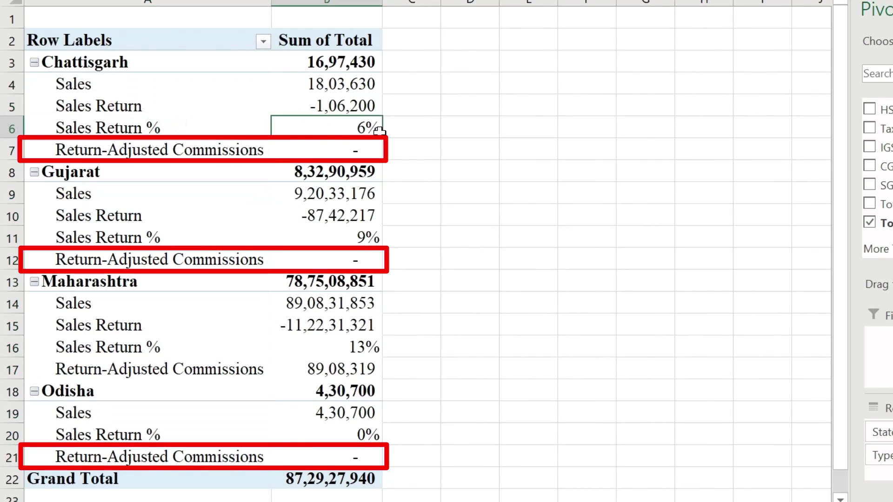
{"action": "left_click", "coordinate": [343, 146]}
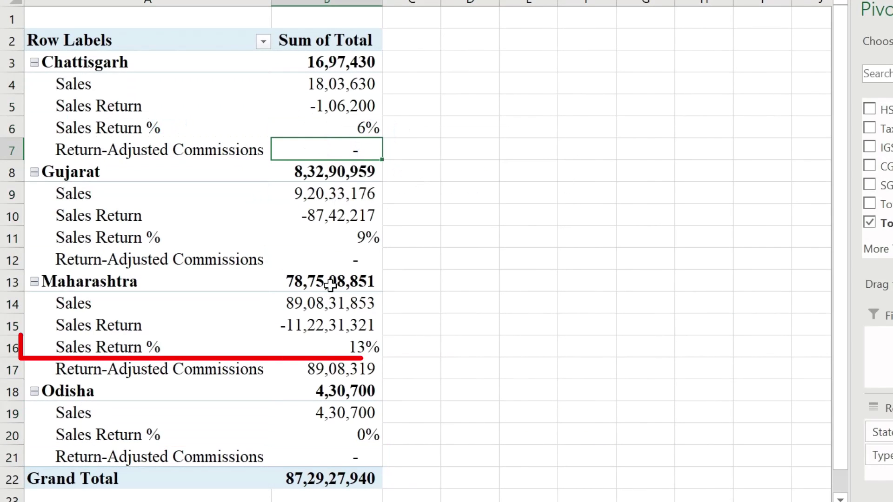
{"action": "left_click", "coordinate": [375, 345]}
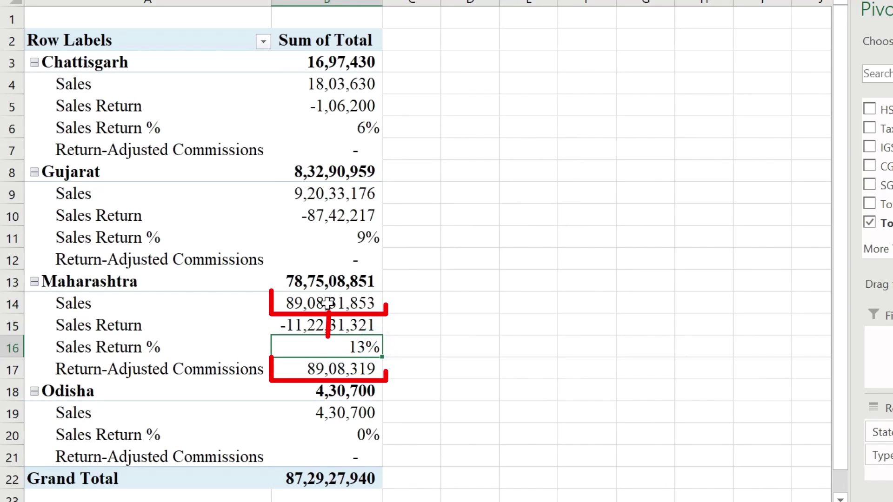
{"action": "left_click", "coordinate": [318, 323]}
{"action": "left_click", "coordinate": [321, 366]}
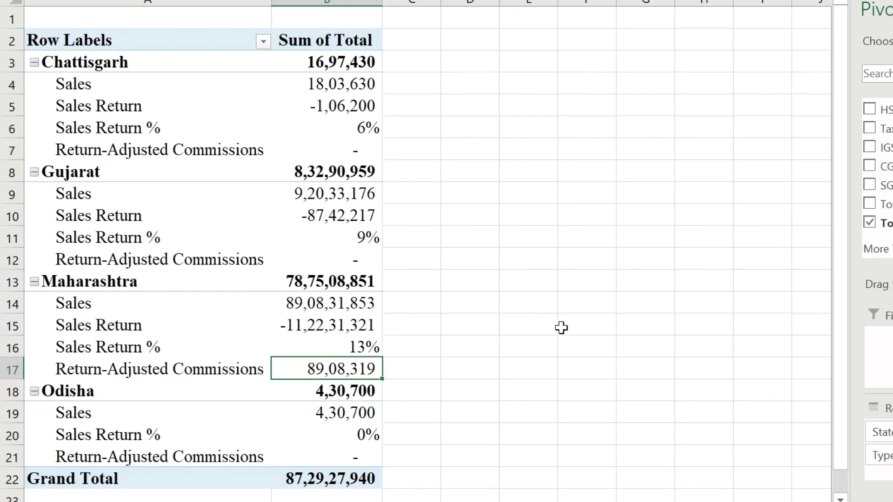
{"action": "left_click", "coordinate": [265, 117]}
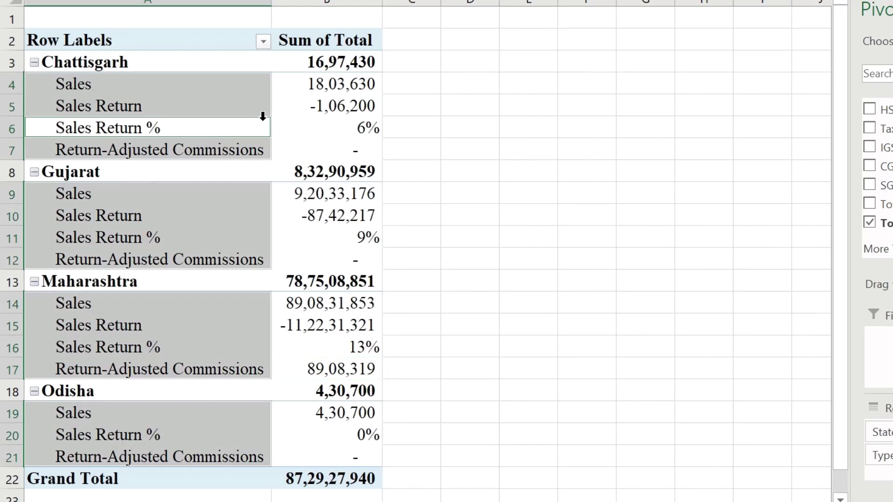
{"action": "left_click", "coordinate": [385, 129]}
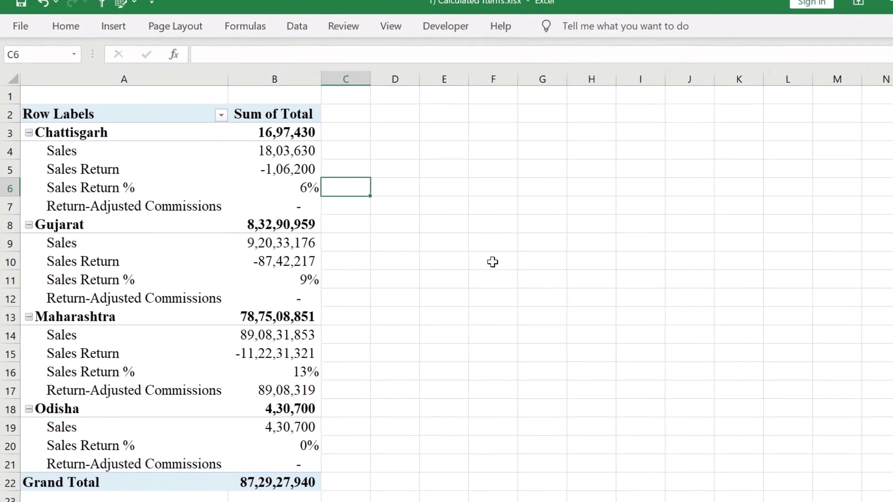
{"action": "left_click", "coordinate": [115, 200]}
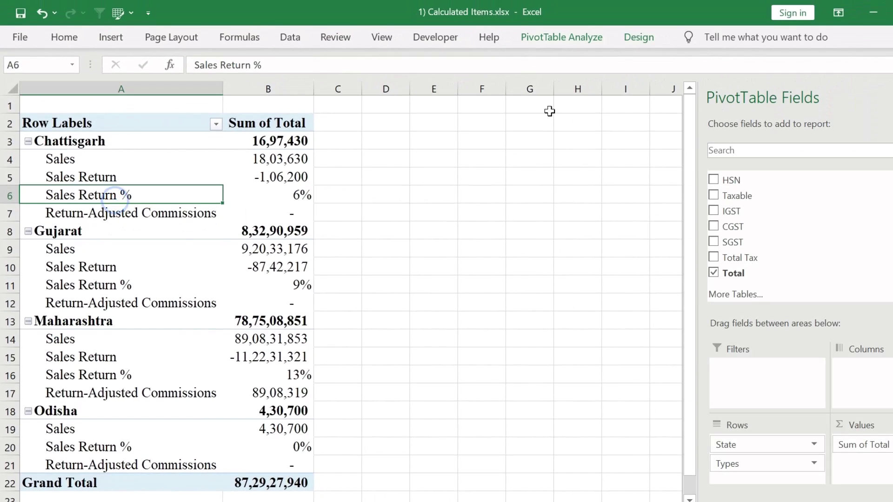
Step: Start another calculated item on Types named Incentive Boost
{"action": "left_click", "coordinate": [553, 41]}
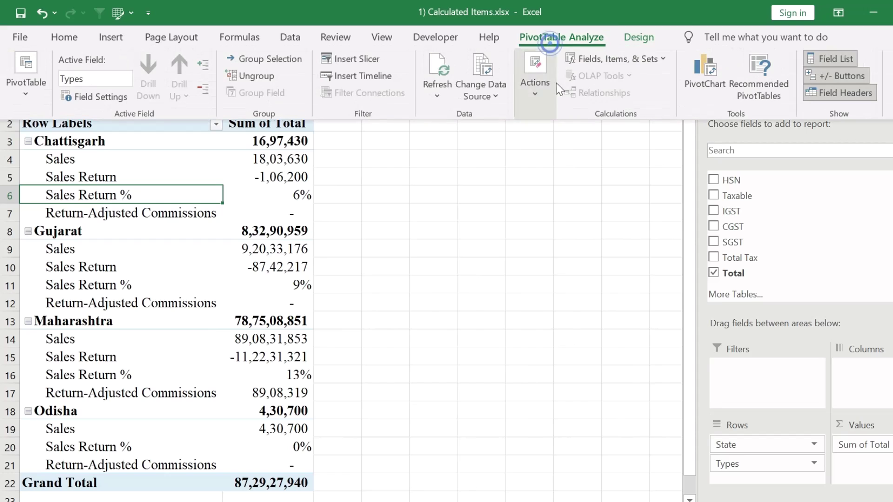
{"action": "left_click", "coordinate": [603, 59]}
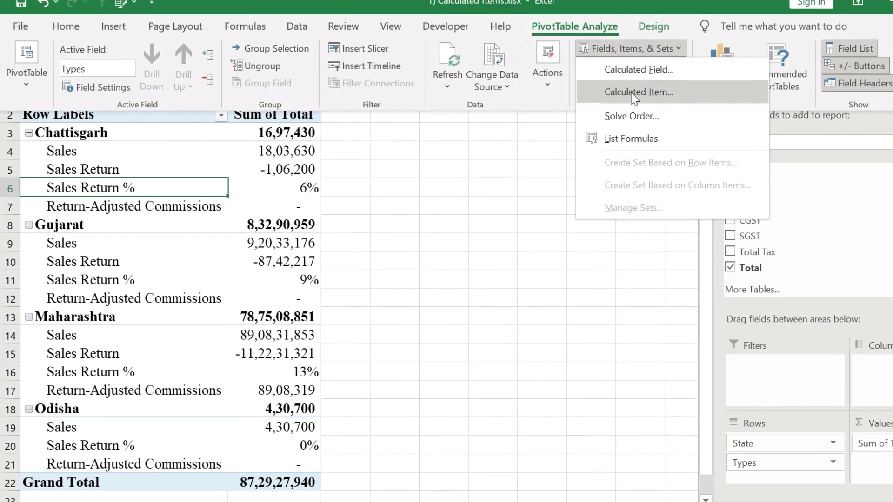
{"action": "left_click", "coordinate": [623, 104]}
{"action": "type", "text": "Incentive Boost"}
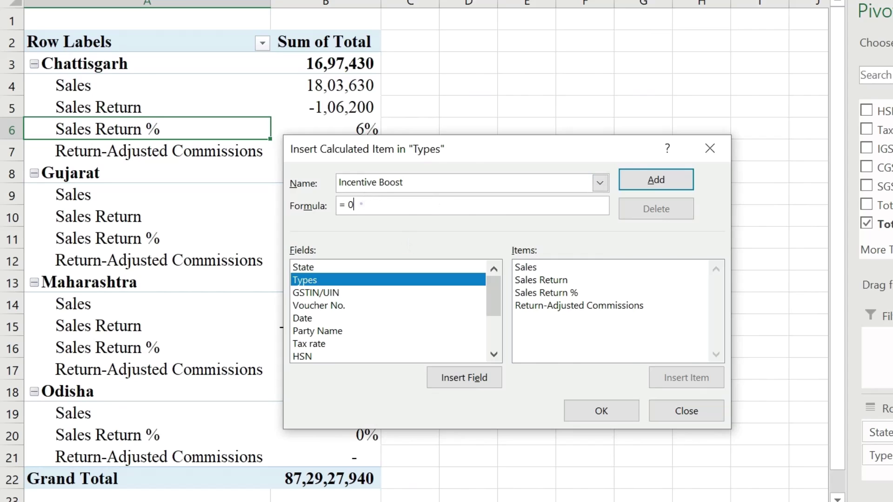
Step: Give it the formula =IF('Sales Return %'<=10%,Sales*0.5%,0) and add it to the pivot
{"action": "left_click", "coordinate": [361, 204]}
{"action": "key", "text": "BackSpace"}
{"action": "left_click", "coordinate": [306, 280]}
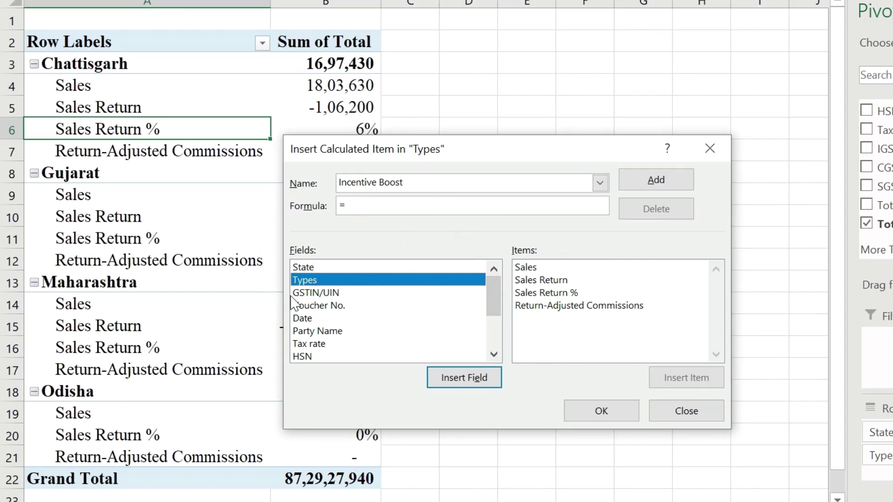
{"action": "left_click", "coordinate": [357, 205]}
{"action": "type", "text": "if("}
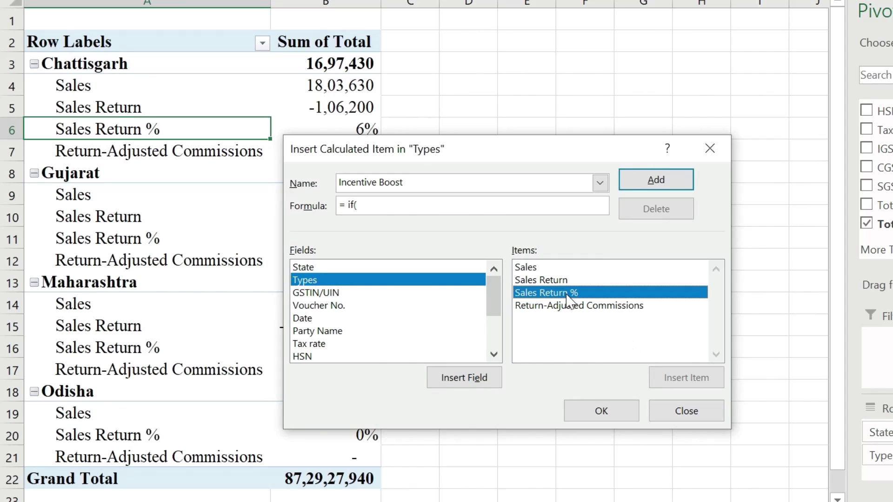
{"action": "double_click", "coordinate": [546, 293]}
{"action": "type", "text": "<=10%,"}
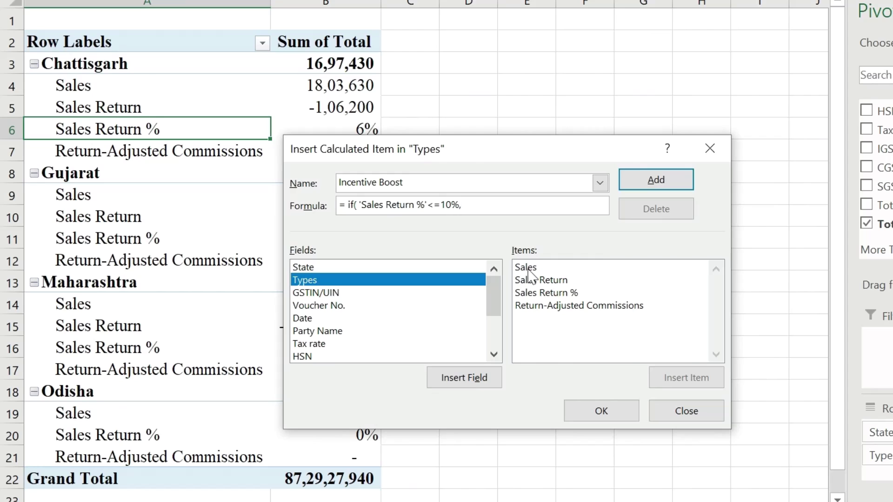
{"action": "double_click", "coordinate": [528, 268]}
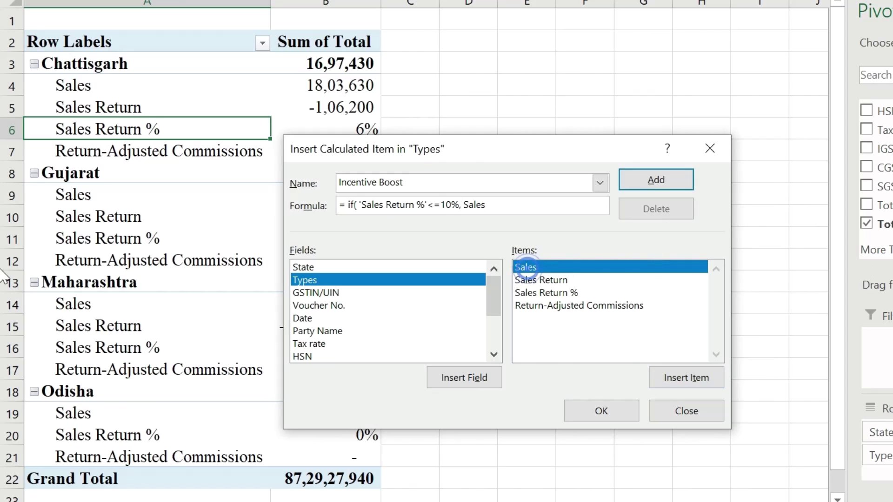
{"action": "type", "text": "*"}
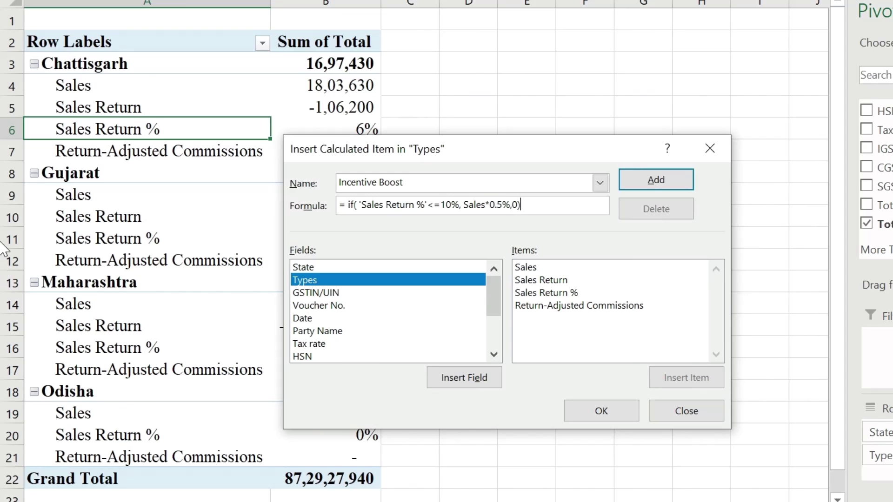
{"action": "left_click", "coordinate": [656, 179]}
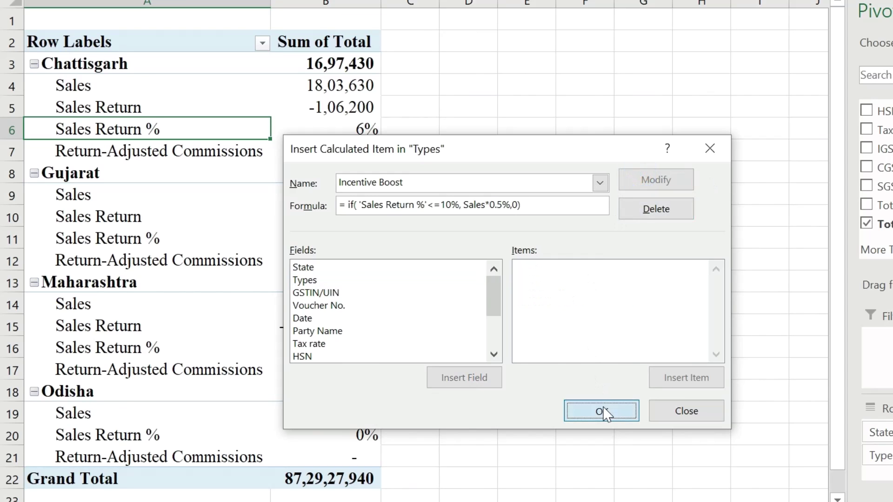
{"action": "left_click", "coordinate": [601, 410]}
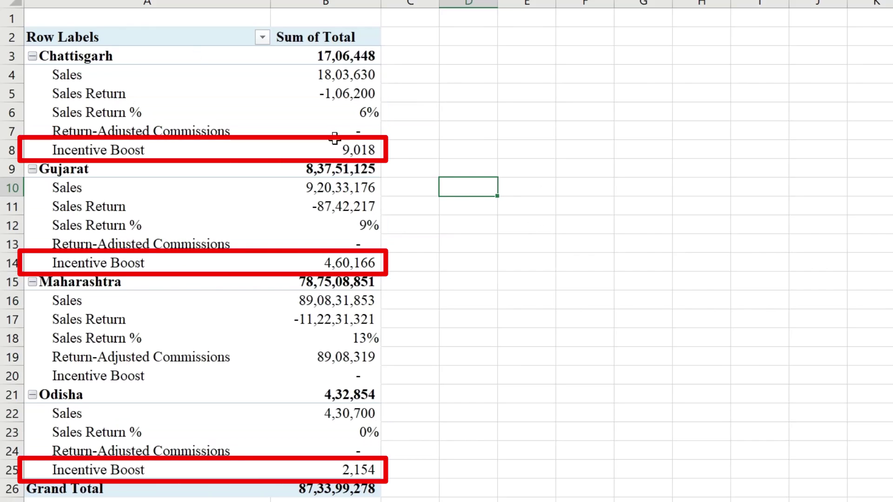
Step: Review the Incentive Boost rows, select the whole pivot sheet, and move to the Data sheet
{"action": "left_click", "coordinate": [526, 374]}
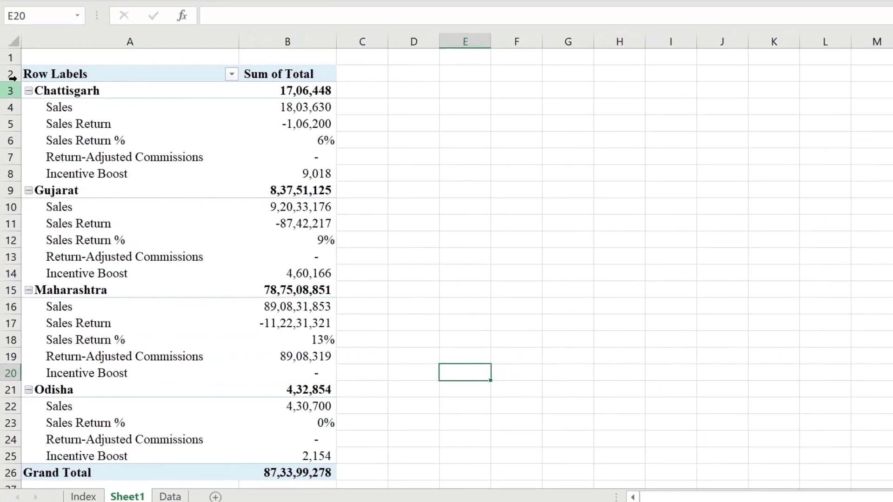
{"action": "left_click", "coordinate": [12, 82]}
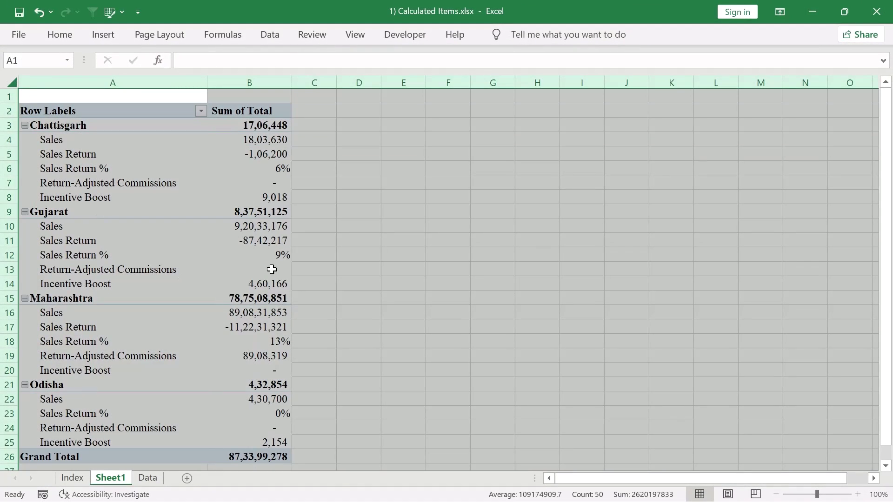
{"action": "left_click", "coordinate": [147, 477]}
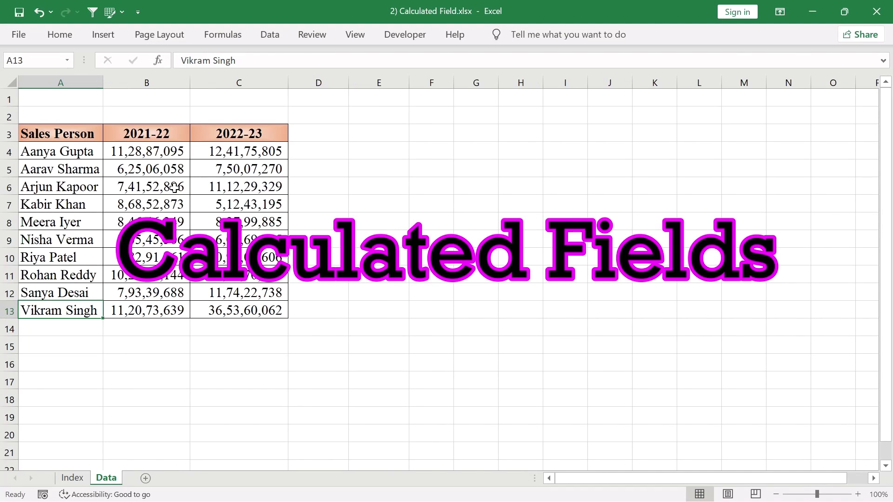
Step: Create a PivotTable on a new sheet from the full sales data range
{"action": "left_click", "coordinate": [520, 240]}
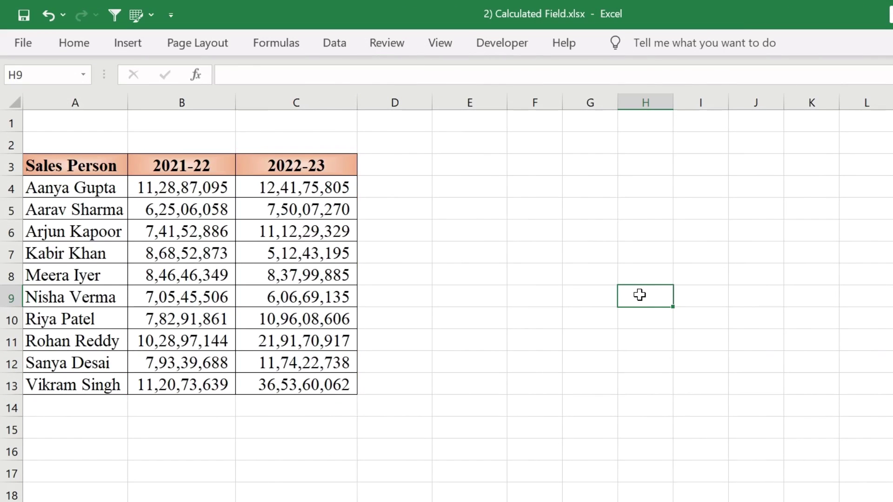
{"action": "left_click", "coordinate": [231, 261]}
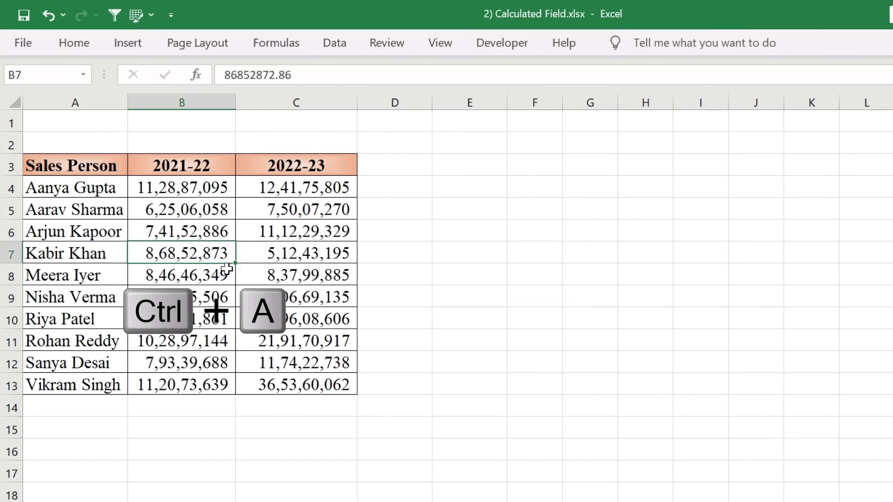
{"action": "key", "text": "ctrl+a"}
{"action": "left_click", "coordinate": [127, 43]}
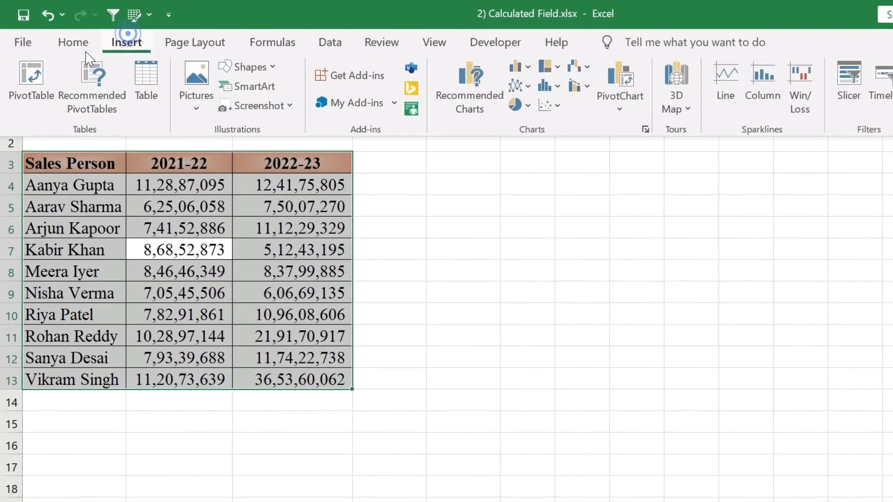
{"action": "left_click", "coordinate": [27, 76]}
{"action": "left_click", "coordinate": [468, 447]}
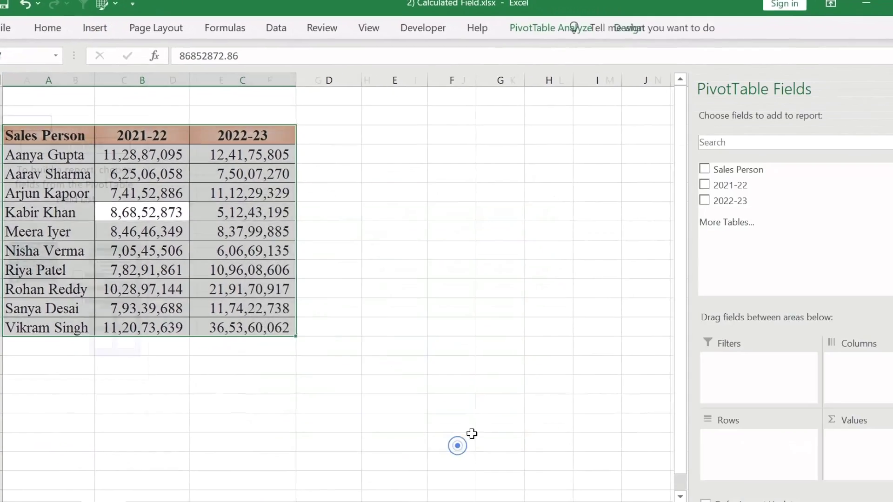
Step: Add Sales Person as rows with Sum of 2021-22 and Sum of 2022-23 as values
{"action": "left_click", "coordinate": [649, 138]}
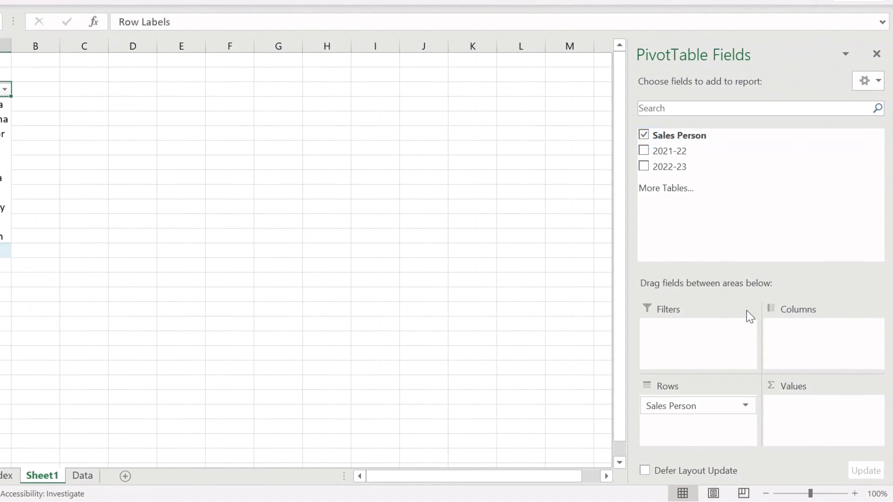
{"action": "left_click", "coordinate": [647, 152]}
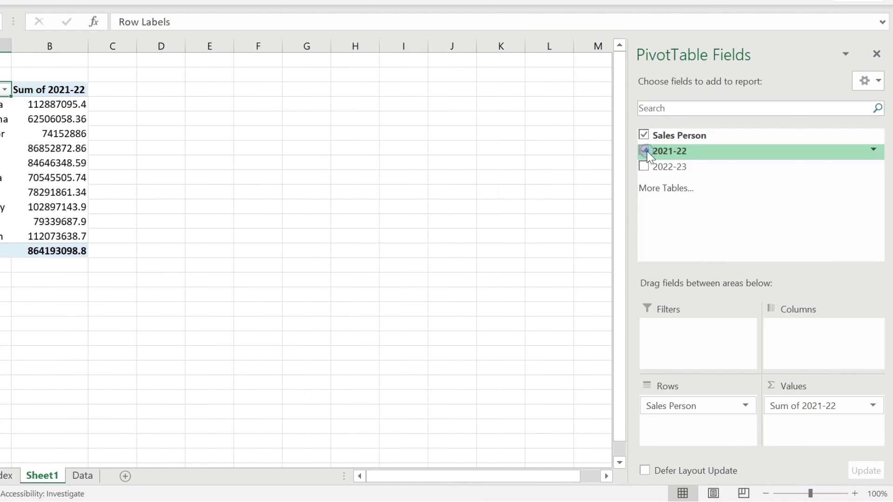
{"action": "left_click", "coordinate": [644, 166]}
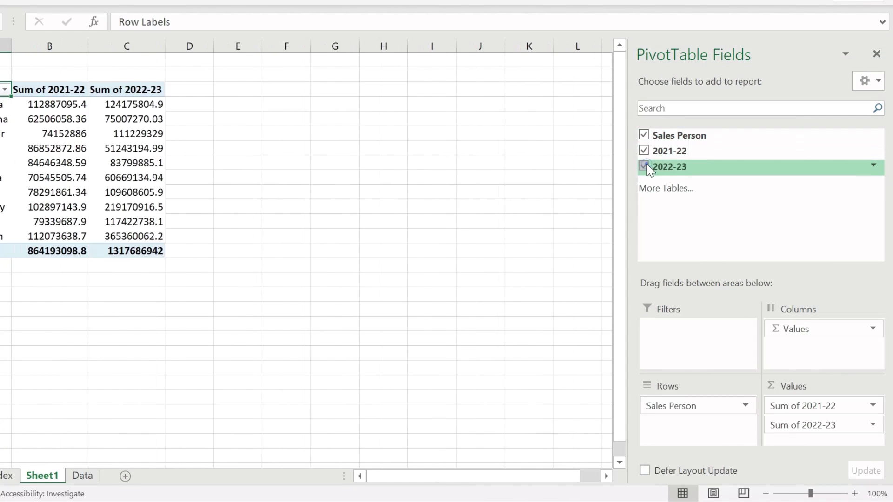
{"action": "left_click_drag", "start_coordinate": [150, 46], "coordinate": [450, 62]}
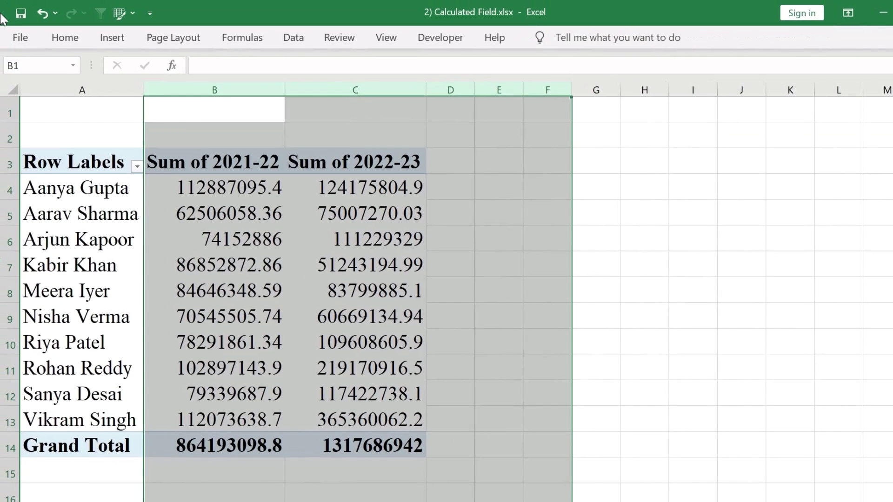
Step: Format the pivot value columns in Comma Style with zero decimal places
{"action": "left_click", "coordinate": [66, 35]}
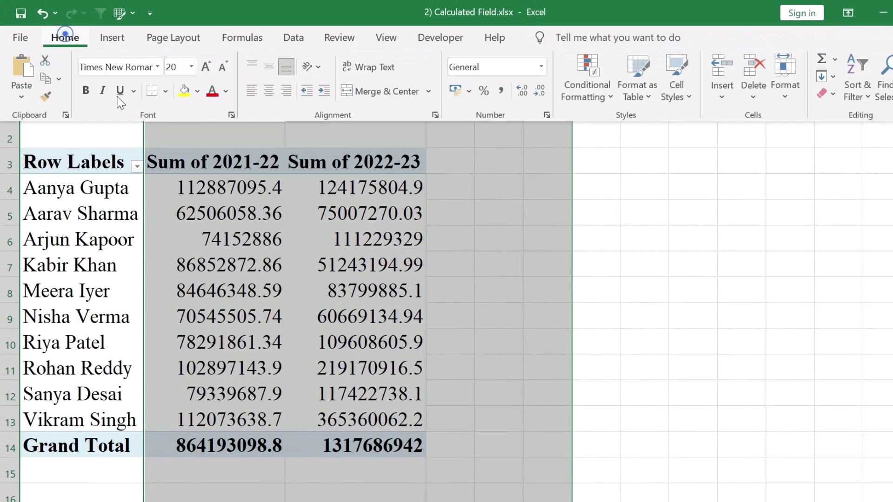
{"action": "left_click", "coordinate": [500, 90]}
{"action": "left_click", "coordinate": [541, 89]}
{"action": "left_click", "coordinate": [540, 90]}
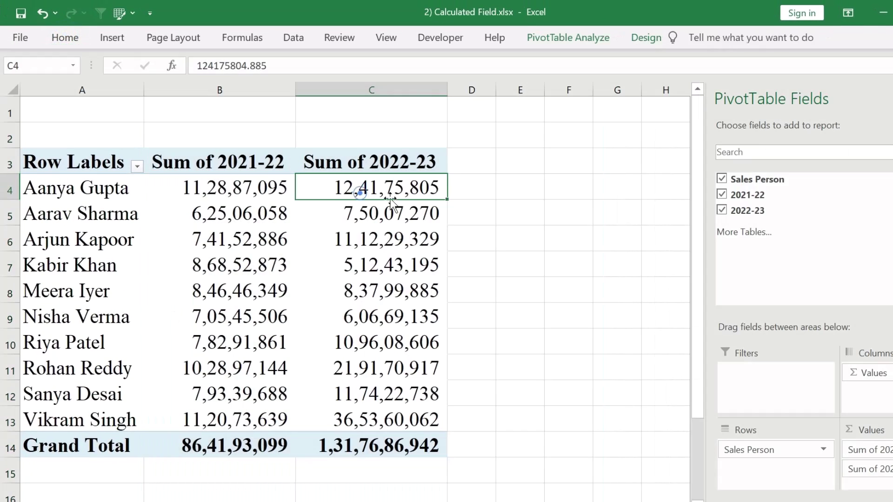
Step: Check the formatted 2021-22 and 2022-23 values in the pivot
{"action": "left_click", "coordinate": [462, 165]}
{"action": "left_click", "coordinate": [372, 187]}
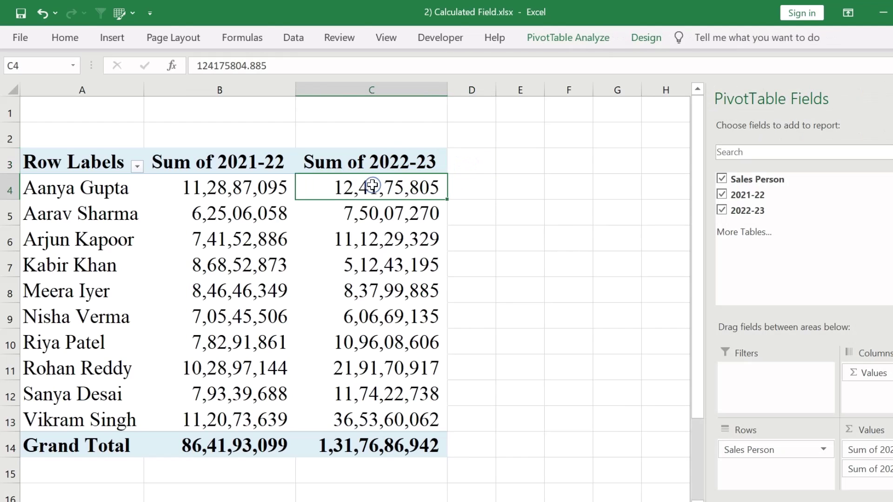
{"action": "left_click", "coordinate": [256, 182]}
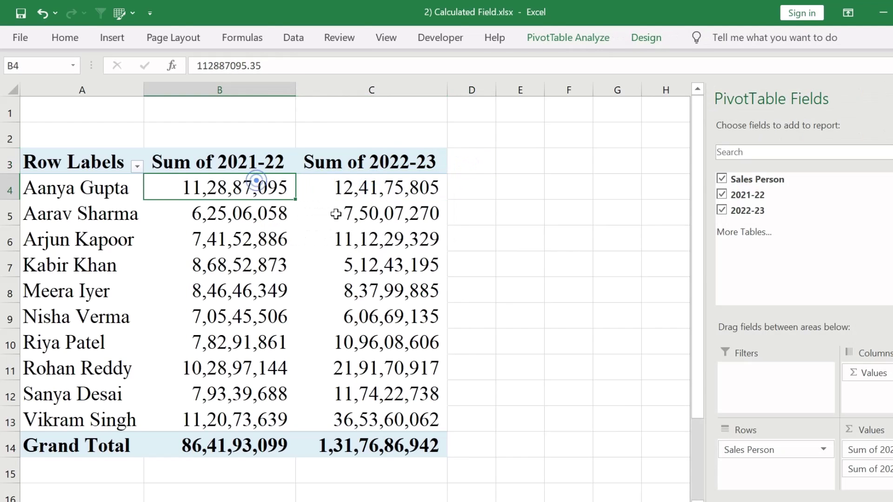
{"action": "left_click", "coordinate": [471, 171]}
{"action": "left_click", "coordinate": [437, 163]}
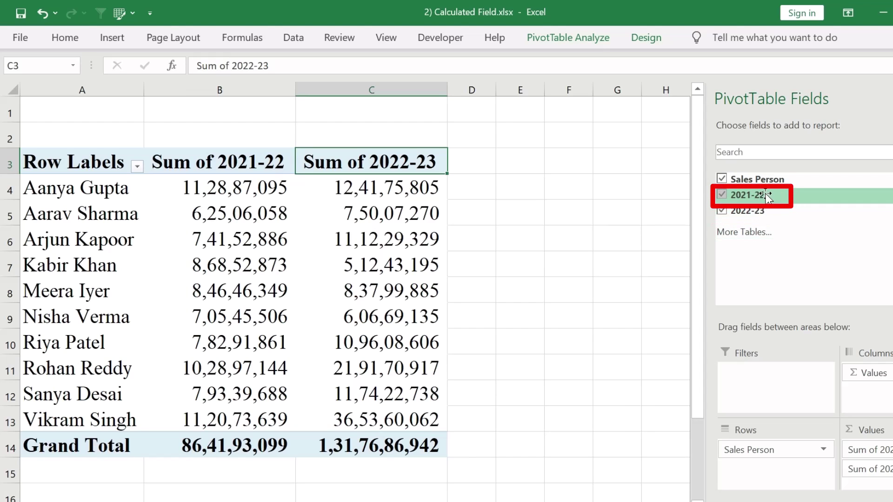
{"action": "key", "text": "Down"}
{"action": "key", "text": "Down"}
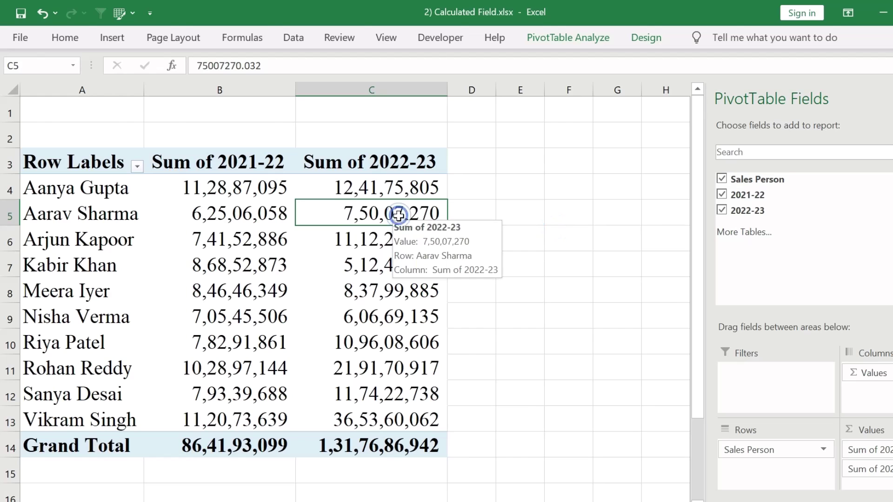
{"action": "left_click", "coordinate": [575, 42]}
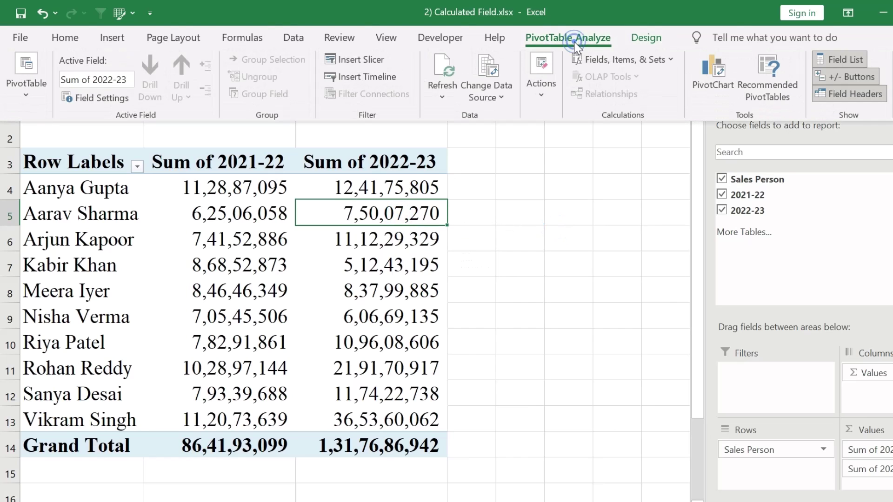
Step: Add a calculated field 'YOY Variation' with formula ='2022-23'-'2021-22'
{"action": "left_click", "coordinate": [610, 63]}
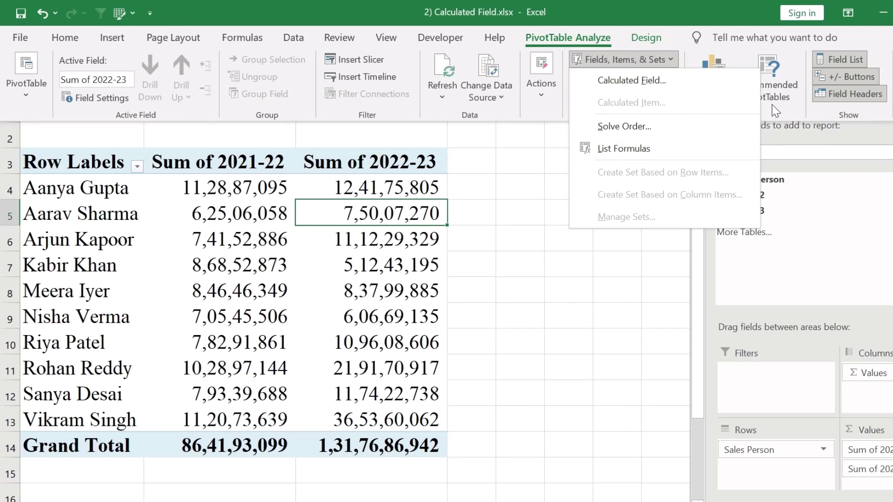
{"action": "left_click", "coordinate": [646, 81]}
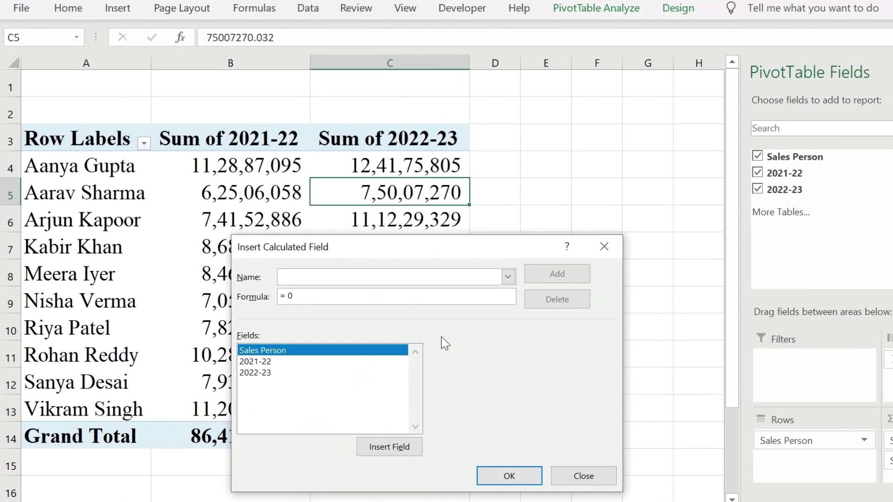
{"action": "type", "text": "YOY Variation"}
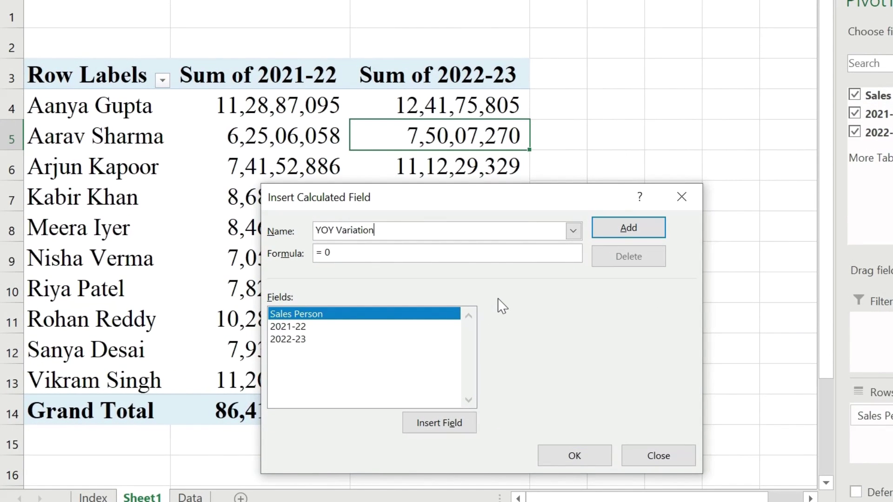
{"action": "key", "text": "Down"}
{"action": "key", "text": "Down"}
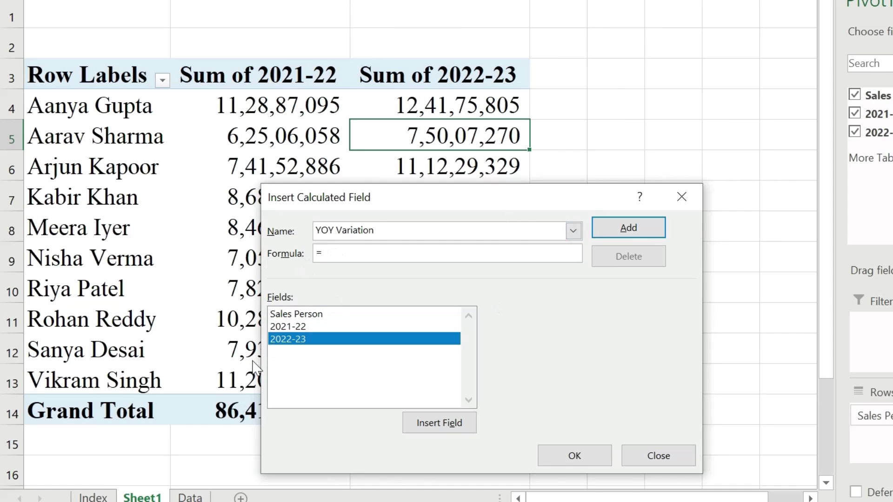
{"action": "left_click", "coordinate": [299, 340]}
{"action": "left_click", "coordinate": [445, 427]}
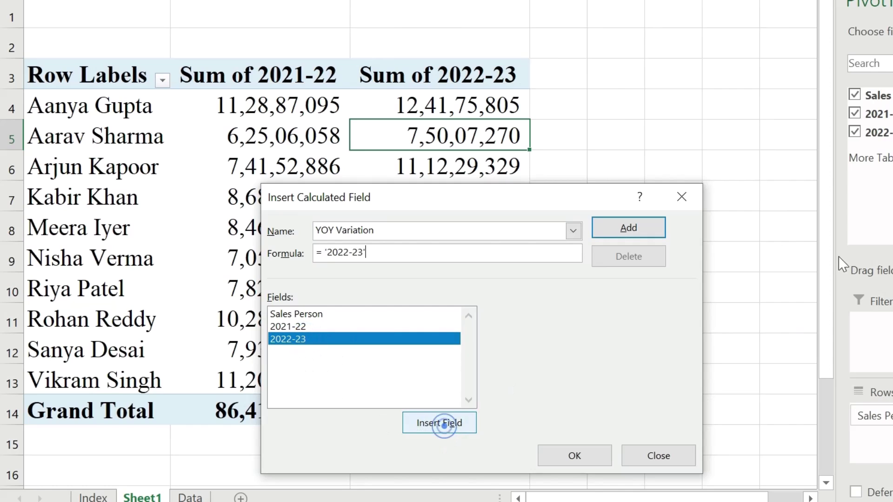
{"action": "type", "text": "-"}
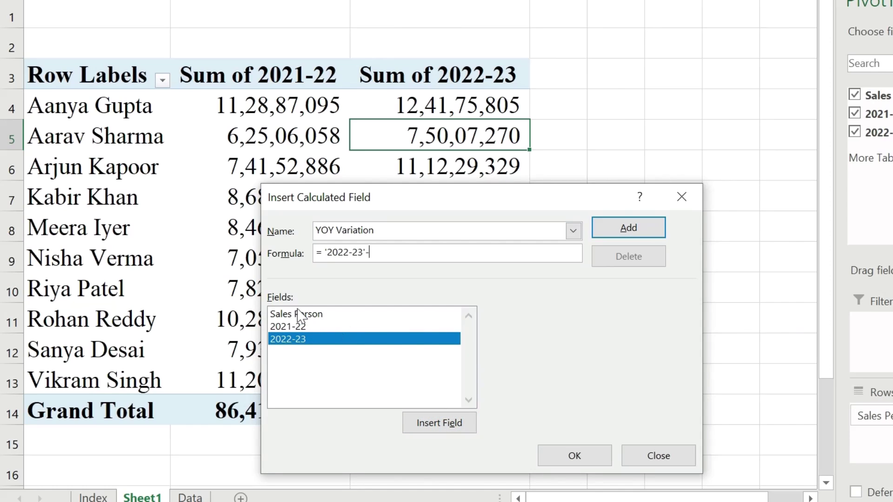
{"action": "double_click", "coordinate": [296, 327]}
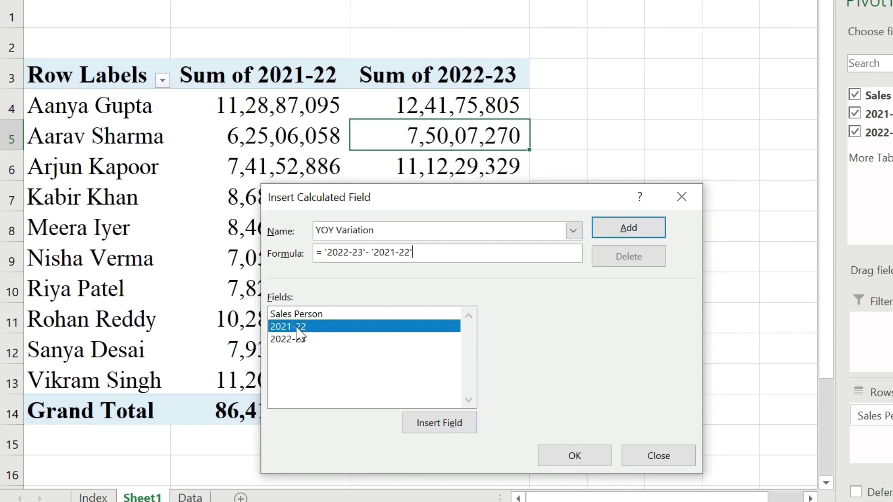
{"action": "left_click", "coordinate": [633, 241]}
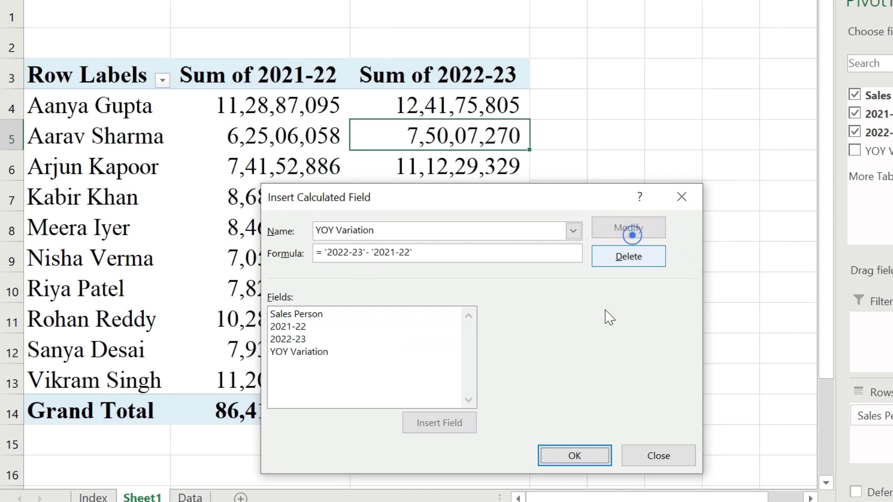
{"action": "left_click", "coordinate": [581, 463]}
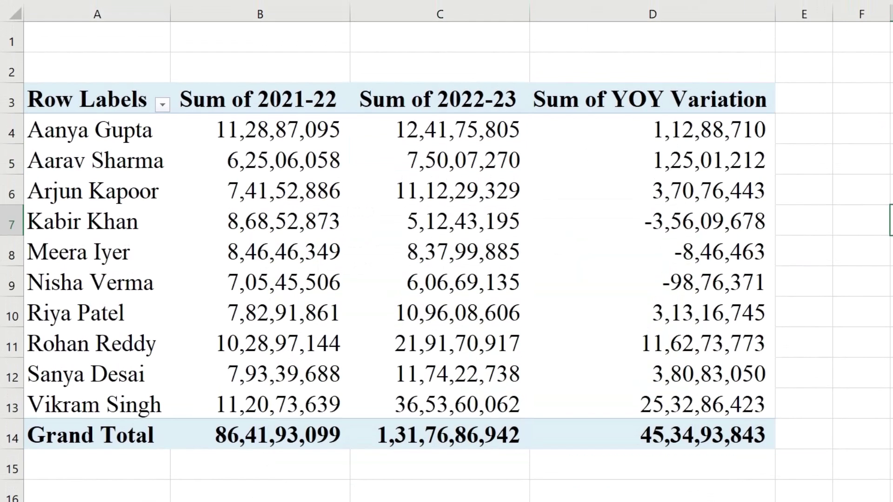
Step: Check the Sum of YOY Variation values, totalling 45,34,93,843
{"action": "left_click", "coordinate": [686, 152]}
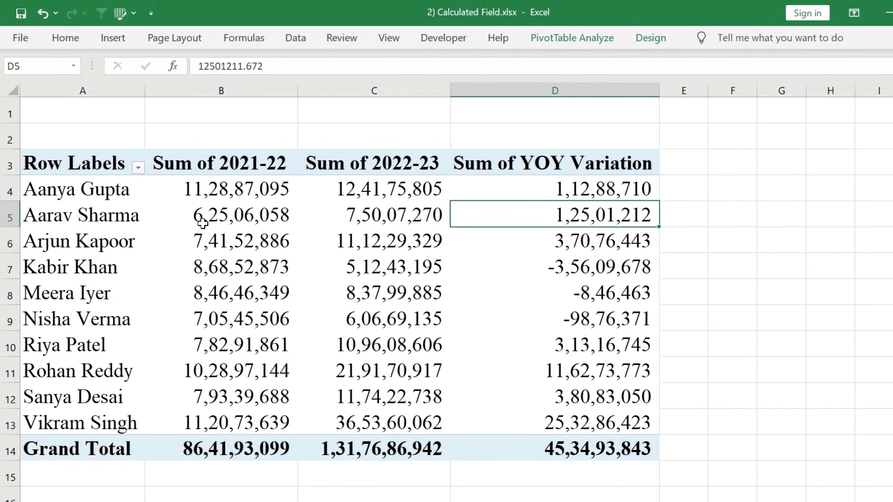
{"action": "left_click", "coordinate": [552, 210]}
{"action": "left_click", "coordinate": [568, 41]}
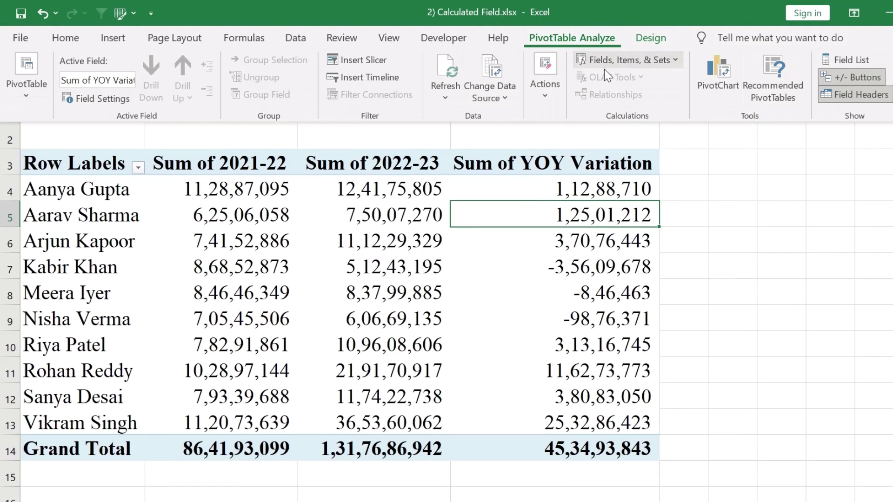
Step: Add a calculated field 'Performance %' with formula ='YOY Variation'/'2021-22'
{"action": "left_click", "coordinate": [610, 68]}
{"action": "left_click", "coordinate": [633, 82]}
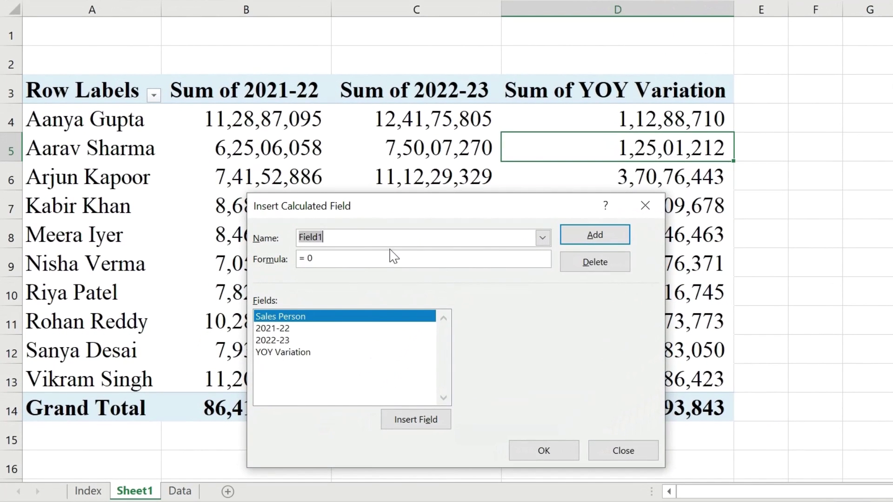
{"action": "type", "text": "Performance %"}
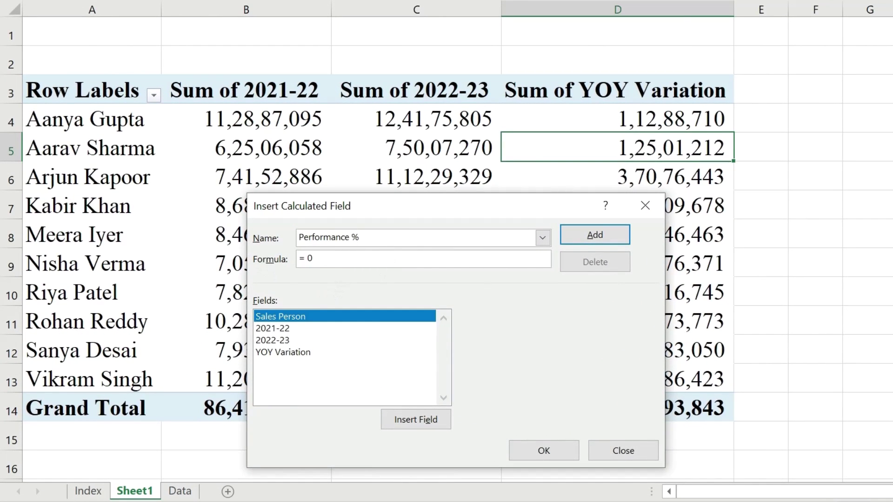
{"action": "left_click", "coordinate": [340, 261]}
{"action": "double_click", "coordinate": [278, 353]}
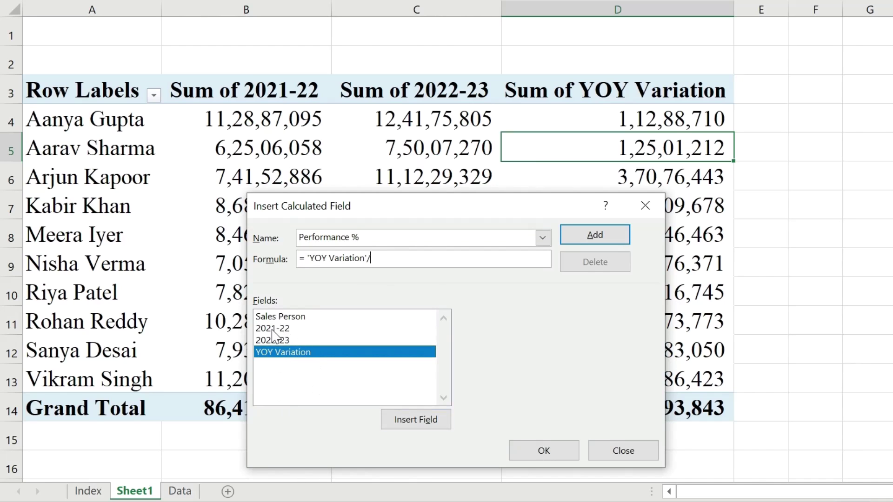
{"action": "left_click", "coordinate": [274, 331]}
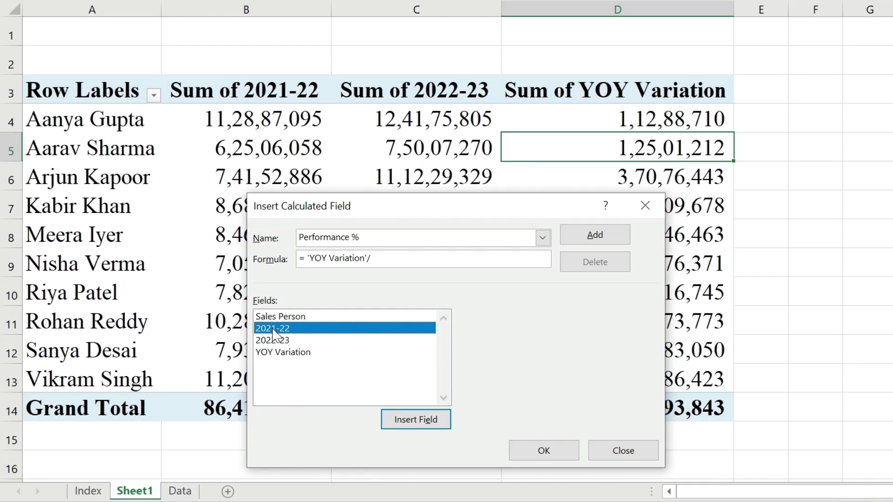
{"action": "left_click", "coordinate": [417, 421]}
{"action": "left_click", "coordinate": [607, 237]}
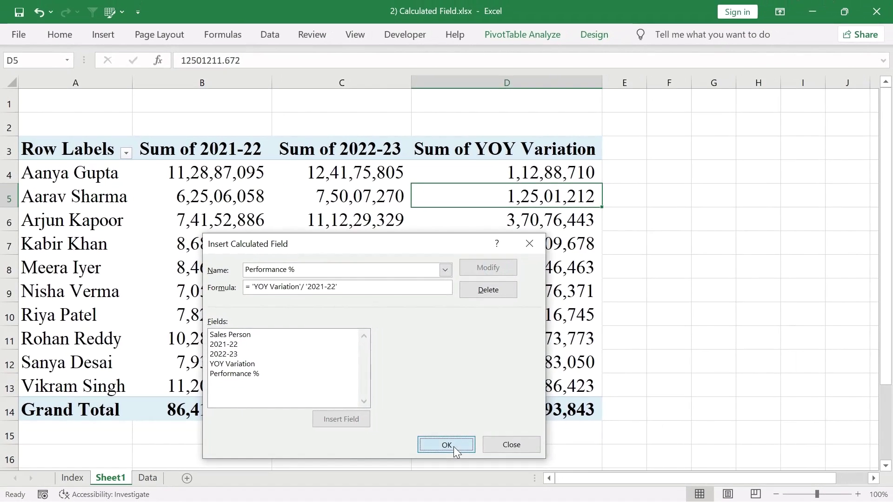
{"action": "left_click", "coordinate": [510, 448]}
{"action": "left_click_drag", "start_coordinate": [704, 170], "coordinate": [687, 389]}
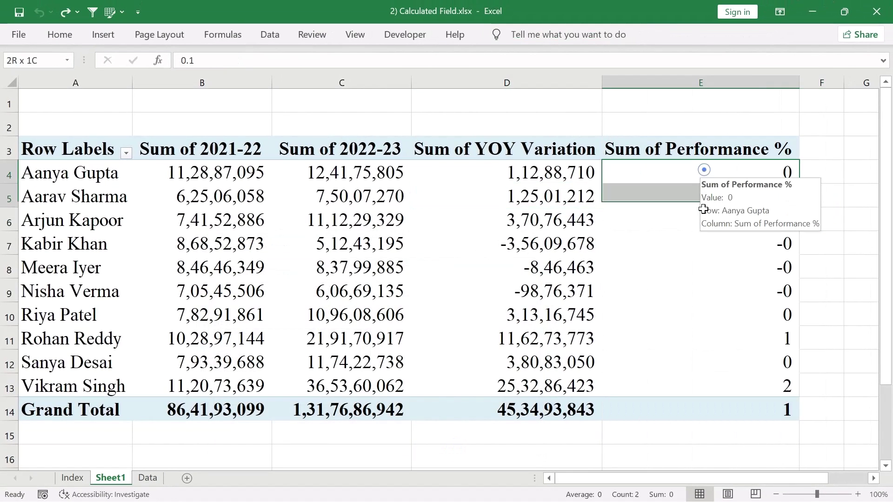
Step: Show the Sum of Performance % values as percentages, e.g. 10%, 50%, -41%, 226%
{"action": "left_click", "coordinate": [59, 35]}
{"action": "left_click", "coordinate": [444, 84]}
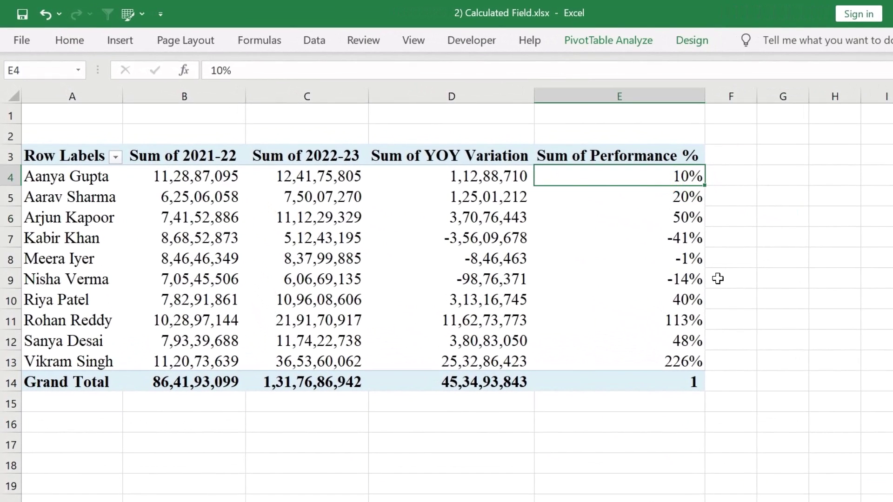
{"action": "key", "text": "Down"}
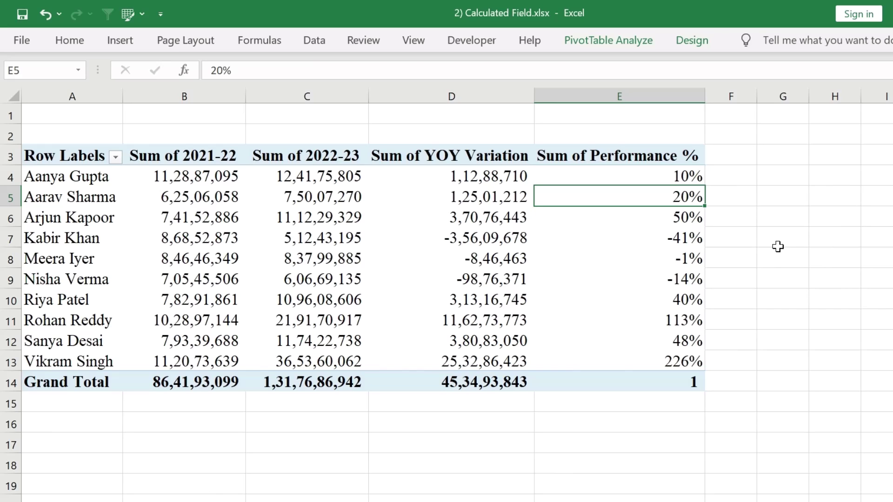
{"action": "left_click", "coordinate": [602, 211]}
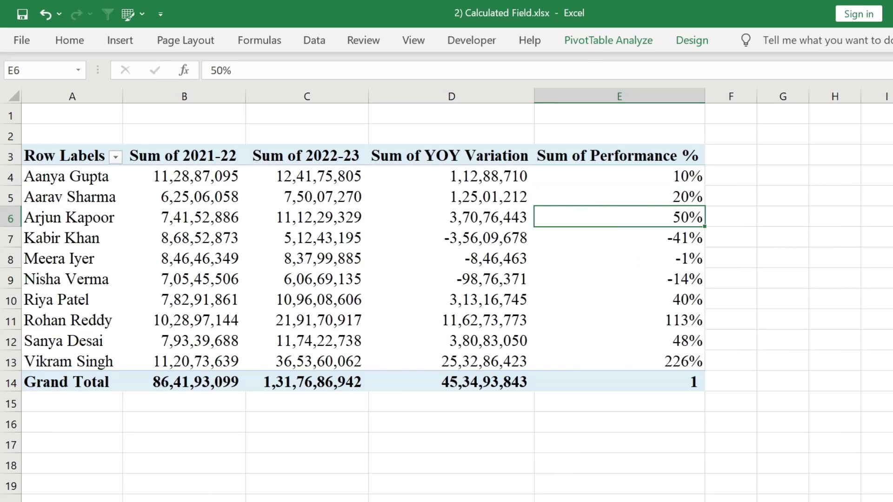
{"action": "left_click", "coordinate": [608, 41]}
{"action": "left_click", "coordinate": [665, 64]}
Step: Add a calculated field 'Incentive' with formula =IF('Performance %'>=10%,'2022-23'*0.1,0)
{"action": "left_click", "coordinate": [665, 63]}
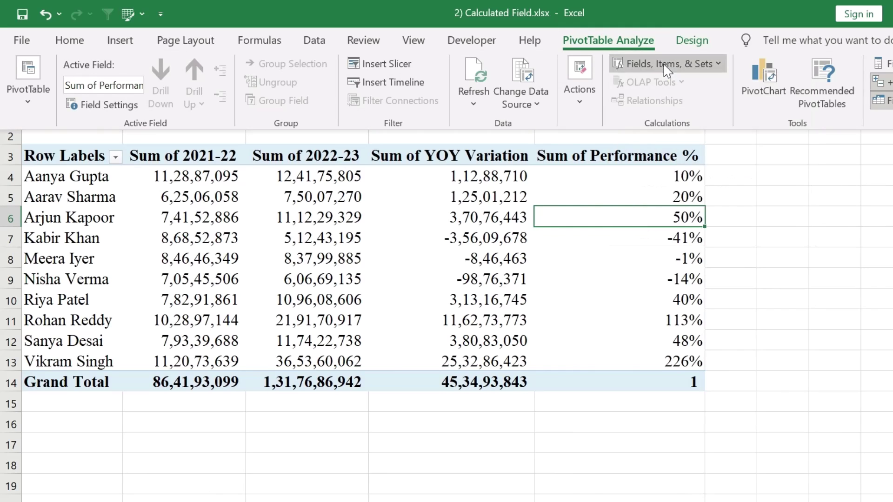
{"action": "left_click", "coordinate": [665, 63]}
{"action": "left_click", "coordinate": [670, 85]}
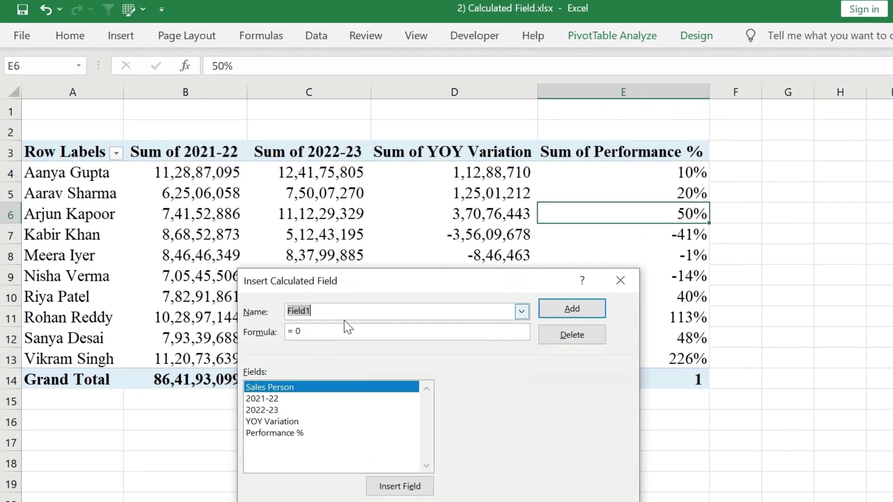
{"action": "type", "text": "Incentive"}
{"action": "left_click", "coordinate": [359, 280]}
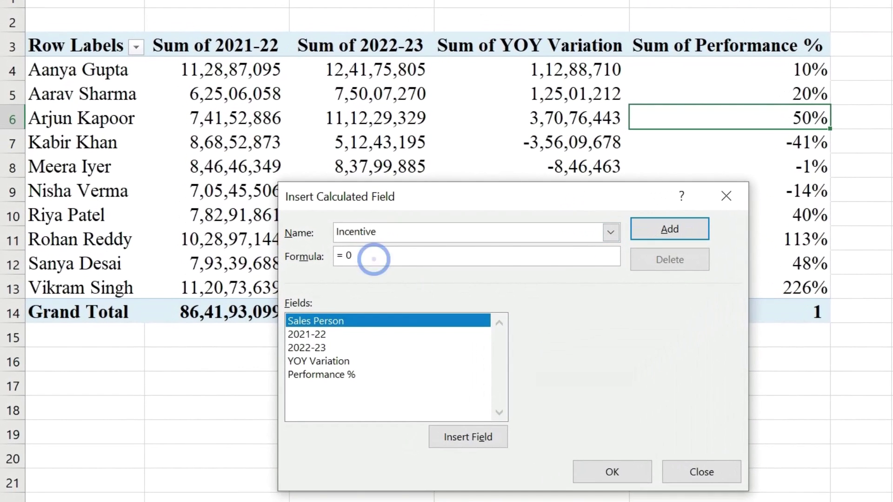
{"action": "key", "text": "BackSpace"}
{"action": "key", "text": "BackSpace"}
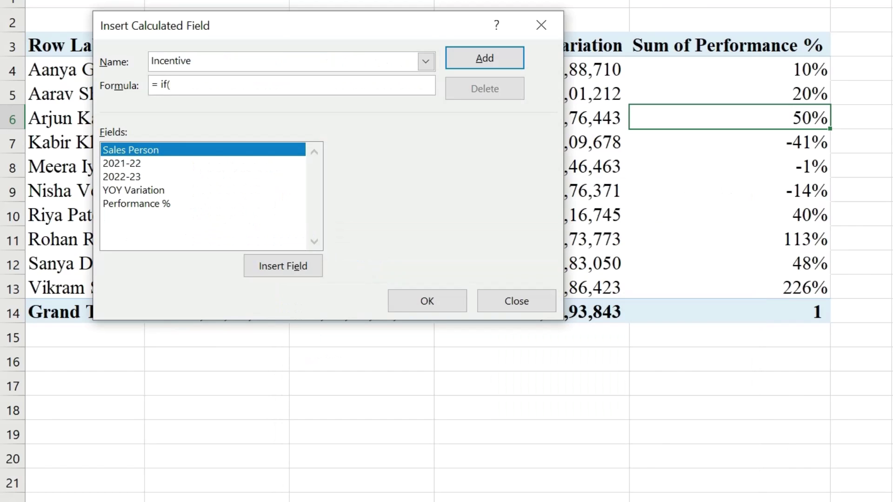
{"action": "double_click", "coordinate": [154, 204]}
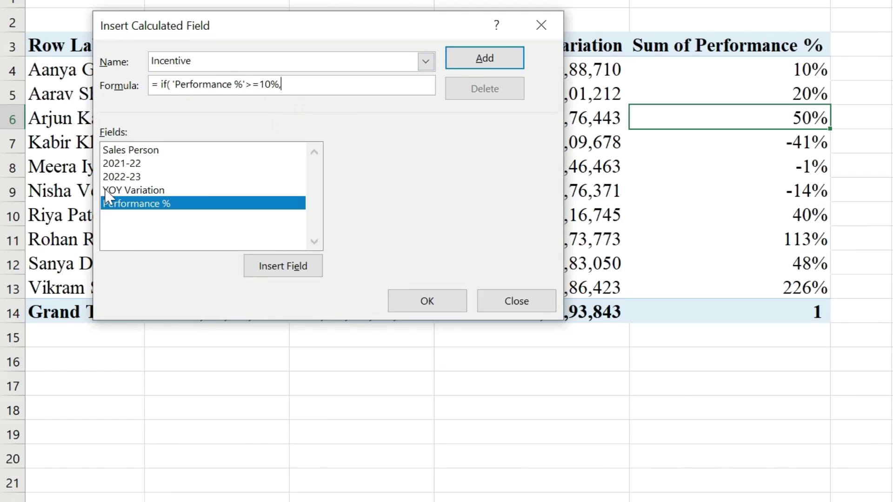
{"action": "double_click", "coordinate": [133, 179]}
{"action": "type", "text": "*"}
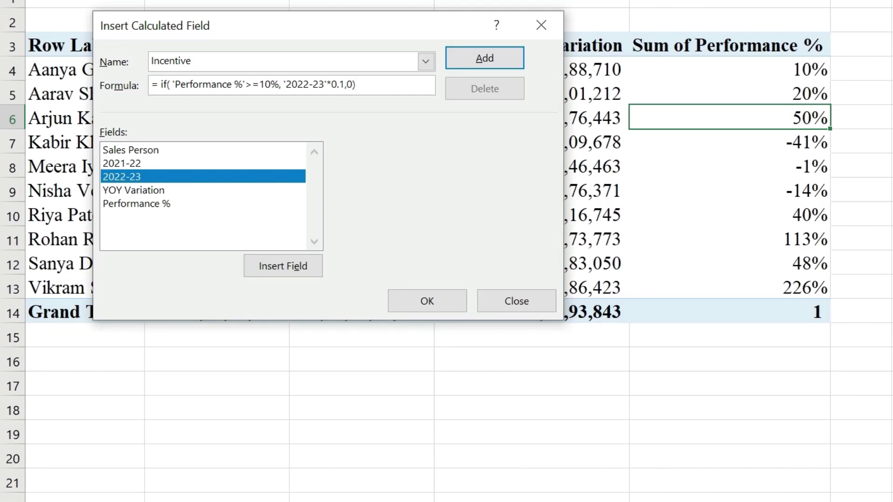
{"action": "left_click", "coordinate": [483, 58]}
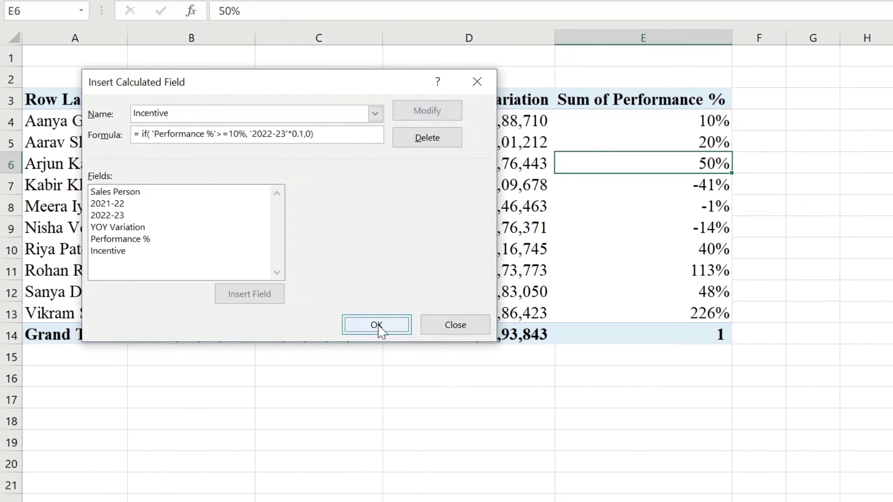
{"action": "left_click", "coordinate": [427, 300]}
Step: Check the Incentive value in F7 against the 13,17,68,694 total
{"action": "left_click", "coordinate": [890, 228]}
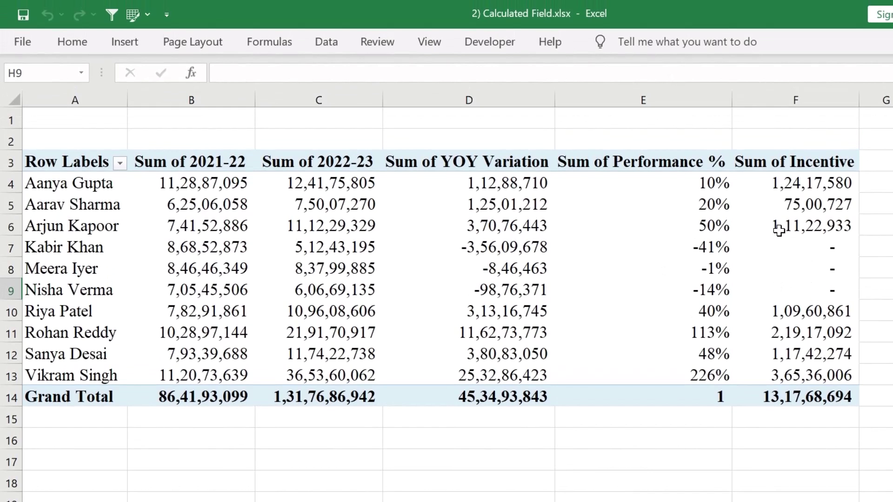
{"action": "left_click", "coordinate": [804, 248]}
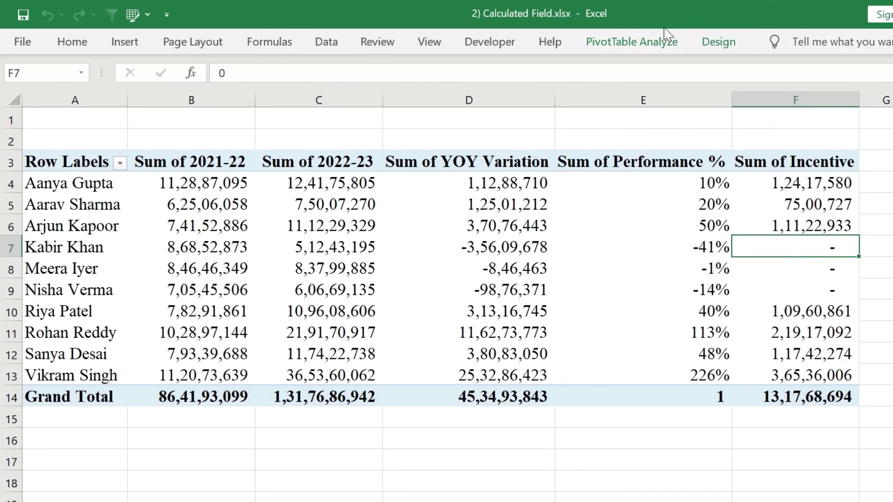
{"action": "left_click", "coordinate": [655, 41]}
Step: Modify the Incentive formula to multiply 2022-23 by 0.1% instead of 0.1
{"action": "left_click", "coordinate": [683, 67]}
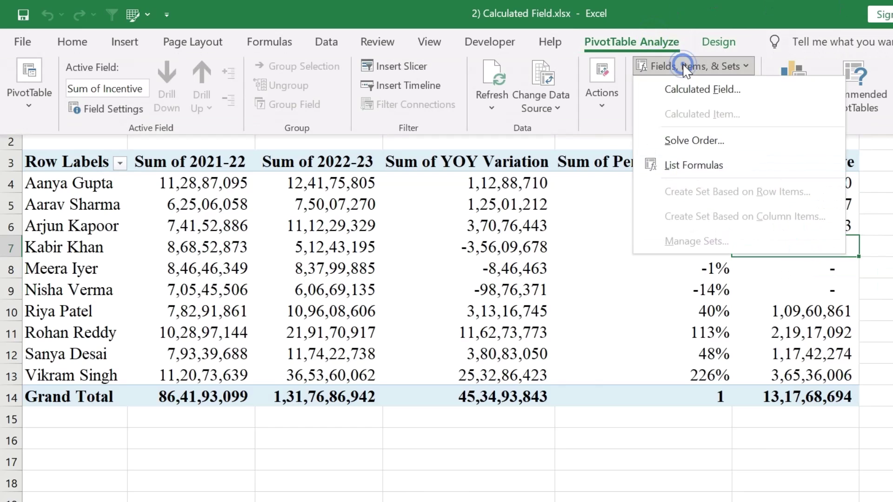
{"action": "left_click", "coordinate": [703, 91]}
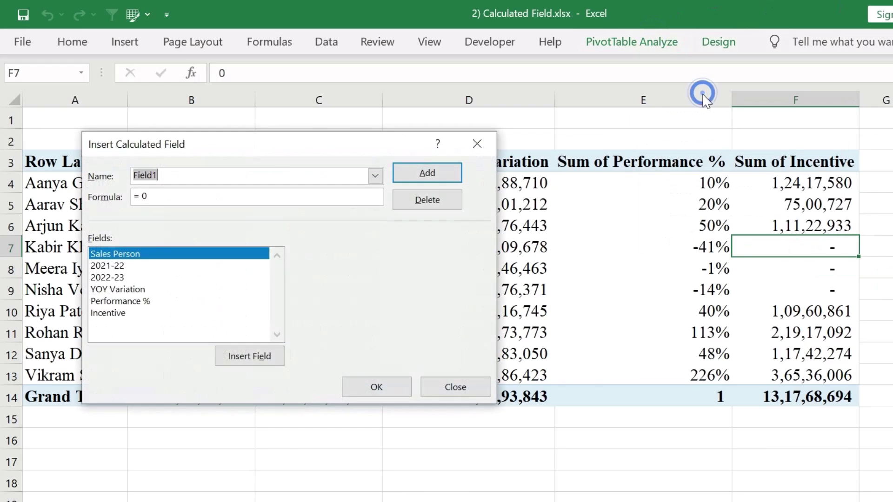
{"action": "left_click", "coordinate": [375, 176]}
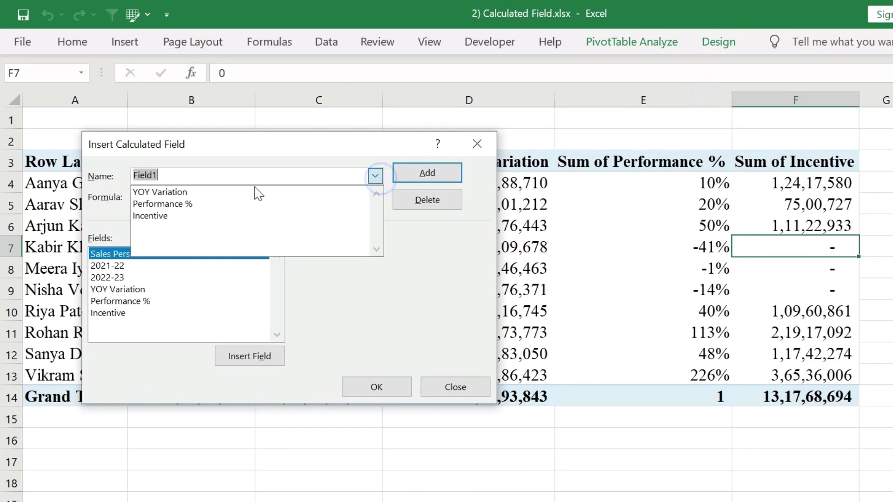
{"action": "left_click", "coordinate": [165, 216]}
{"action": "left_click", "coordinate": [303, 195]}
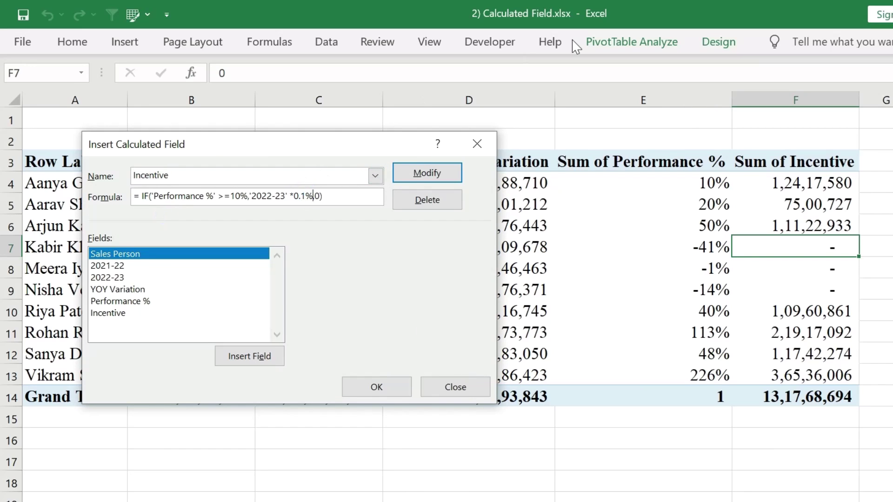
{"action": "left_click", "coordinate": [388, 388]}
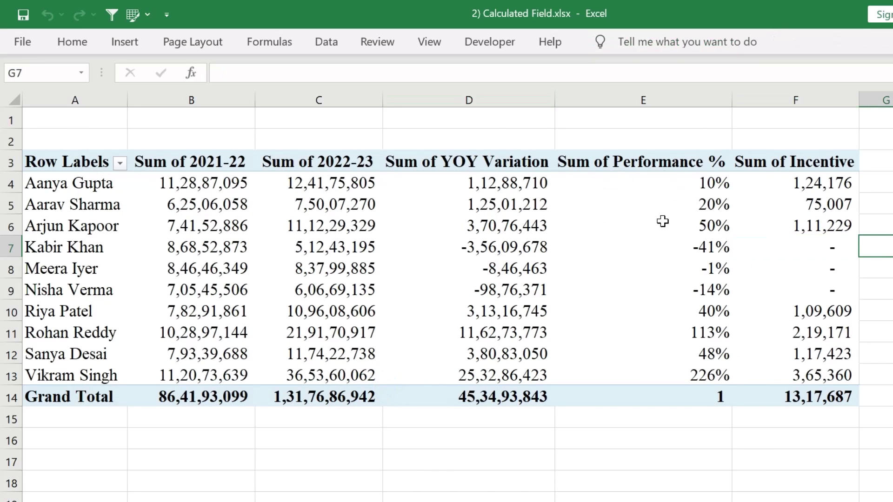
{"action": "left_click_drag", "start_coordinate": [673, 183], "coordinate": [669, 221]}
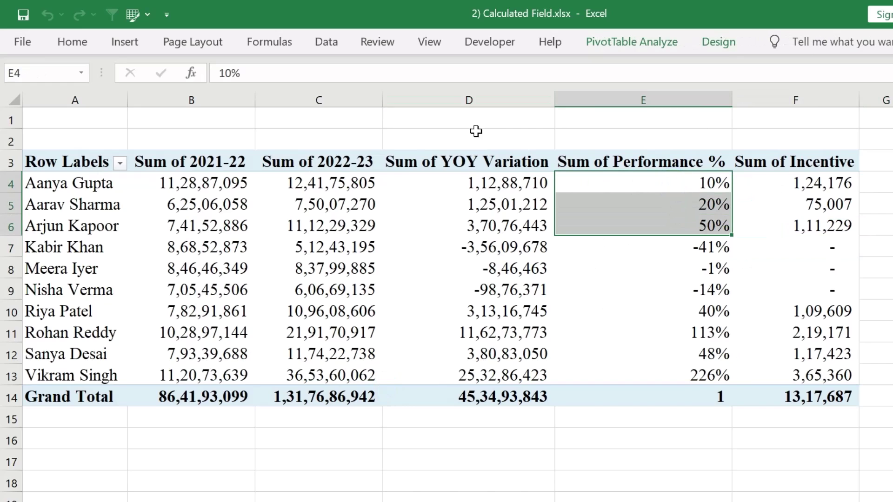
{"action": "left_click", "coordinate": [331, 179]}
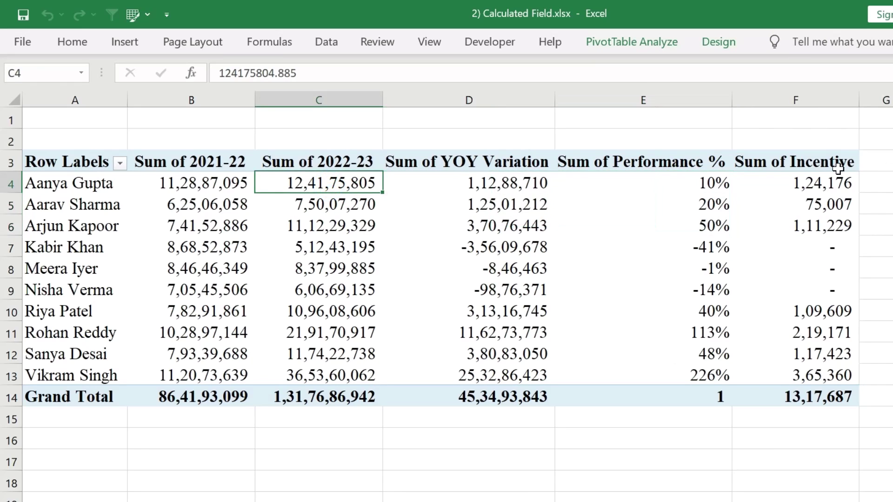
{"action": "key", "text": "Right"}
{"action": "key", "text": "Right"}
{"action": "key", "text": "Right"}
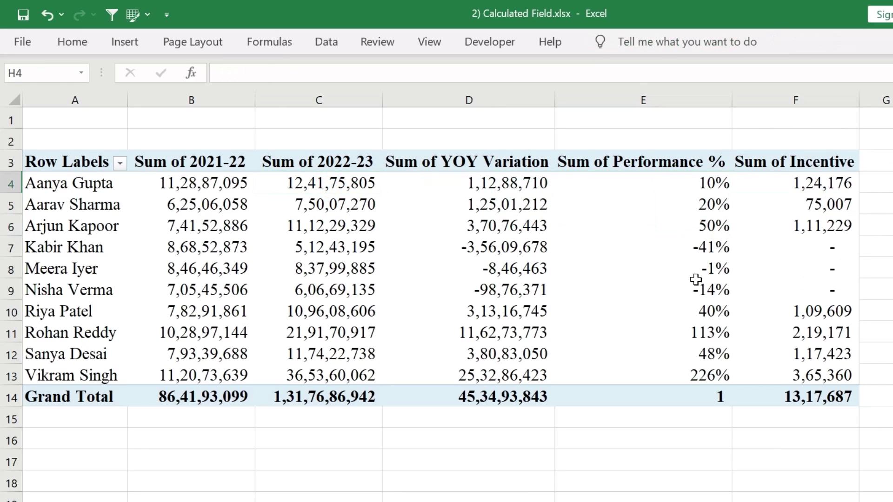
{"action": "left_click", "coordinate": [715, 247]}
{"action": "left_click", "coordinate": [837, 247]}
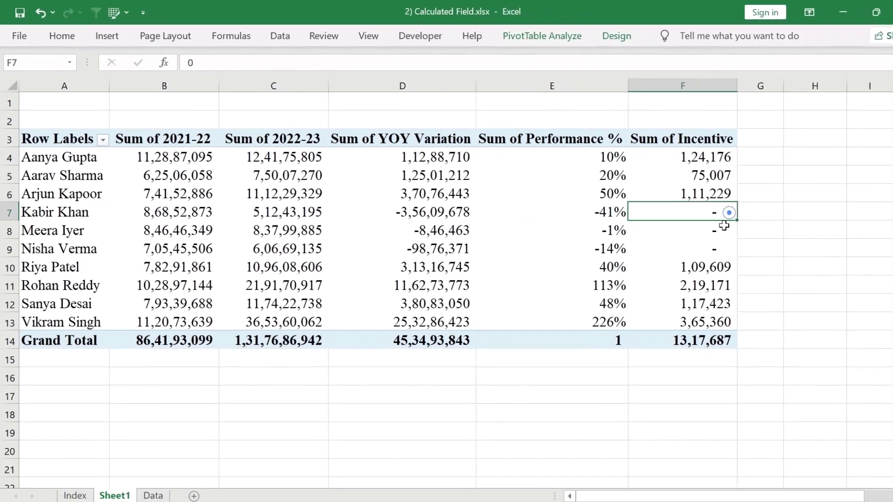